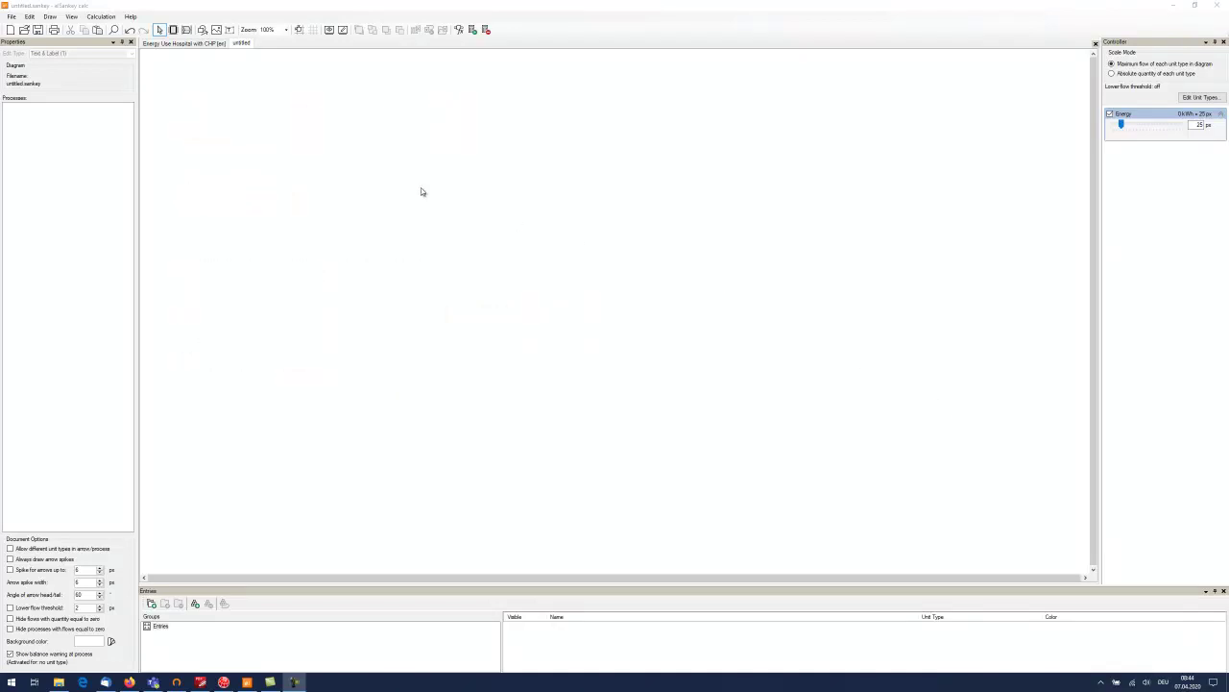
left_click(192, 43)
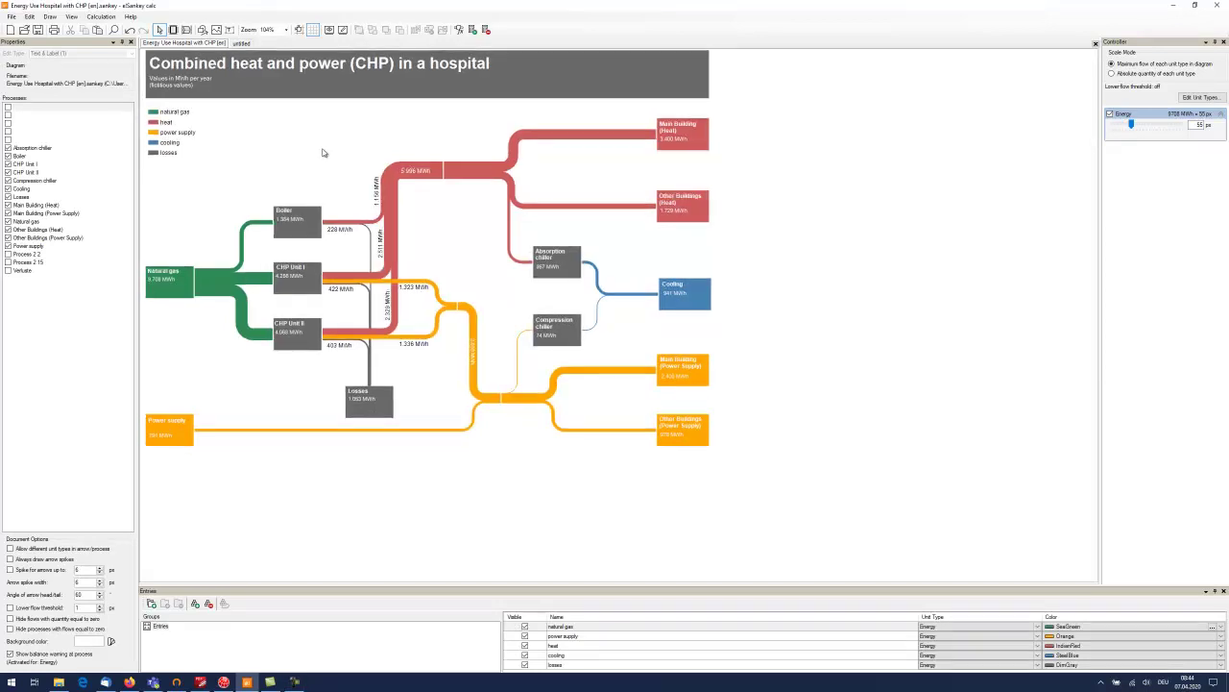
left_click(185, 293)
mouse_move(154, 374)
left_mouse_down()
mouse_move(125, 322)
mouse_move(2, 325)
mouse_move(154, 374)
left_mouse_up()
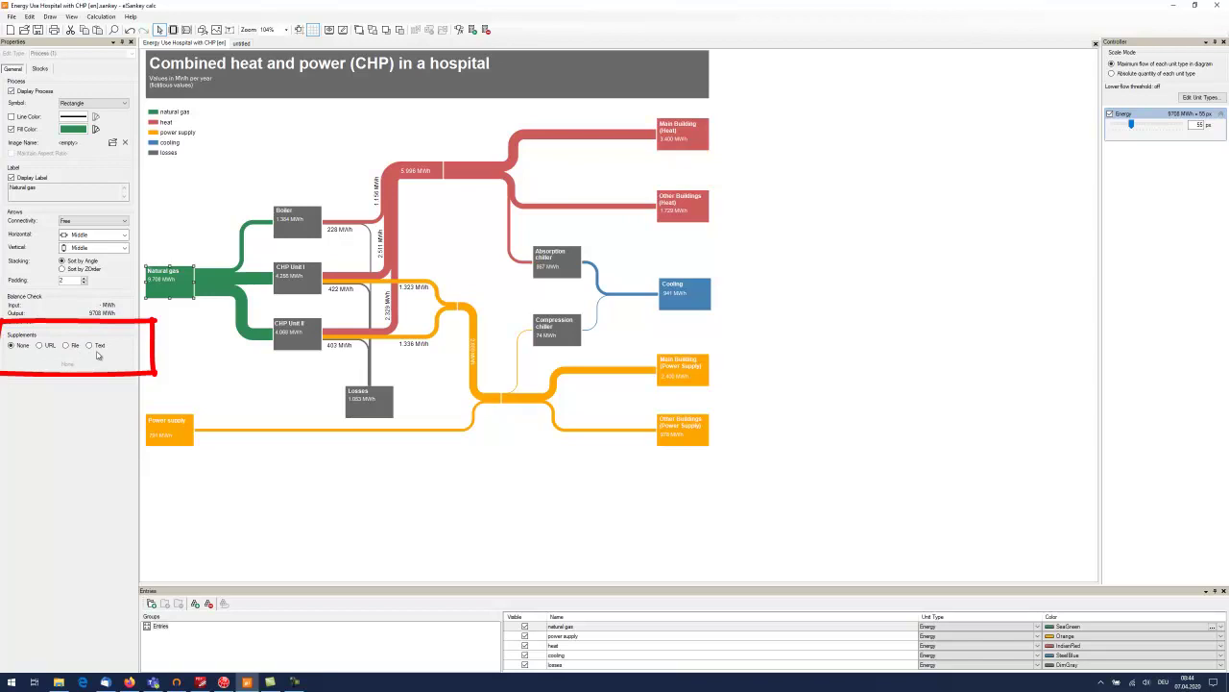
left_click(242, 317)
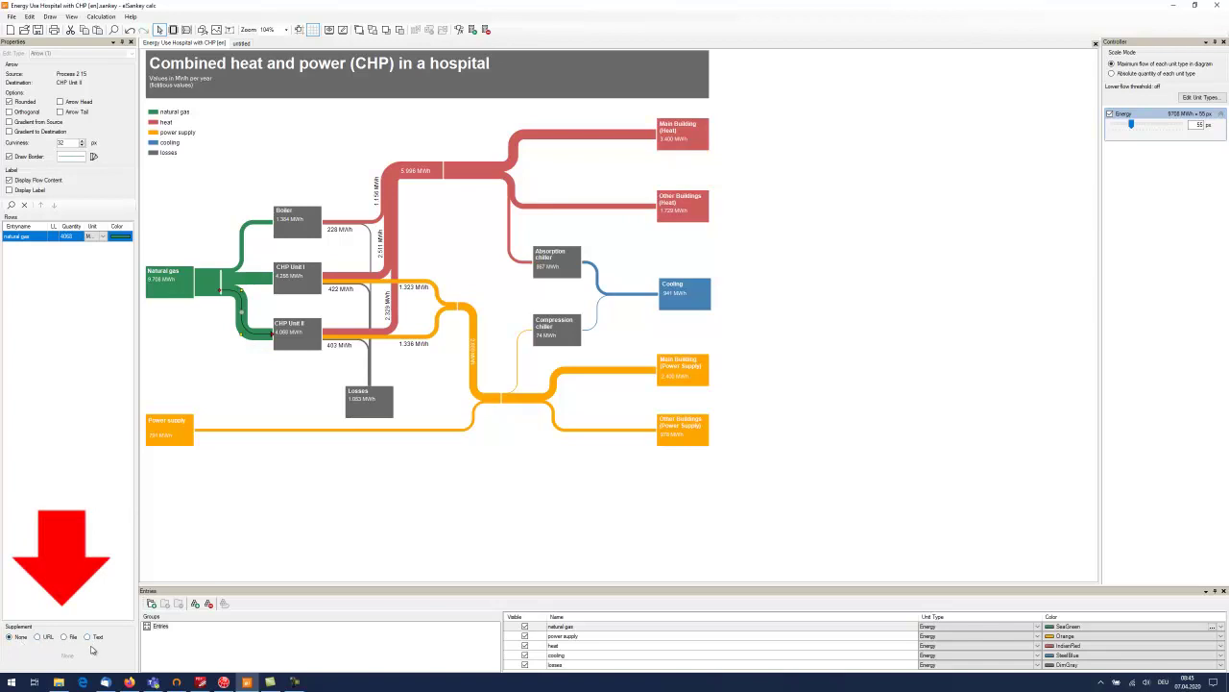
left_click(340, 346)
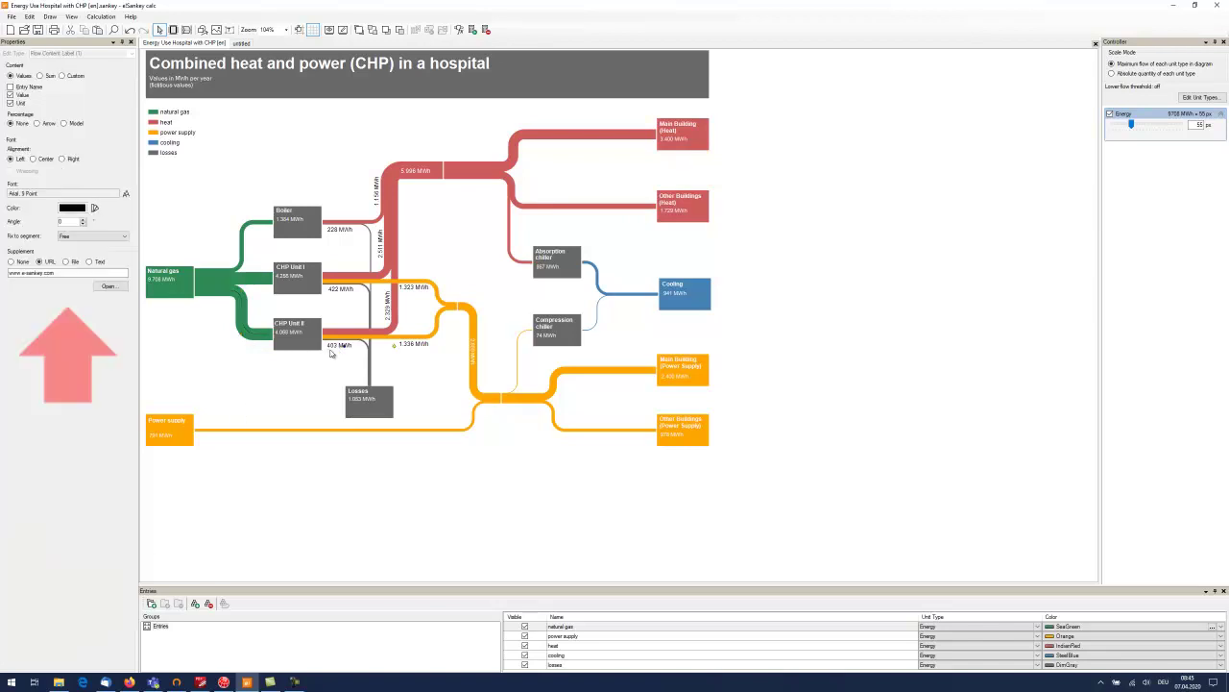
left_click(9, 272)
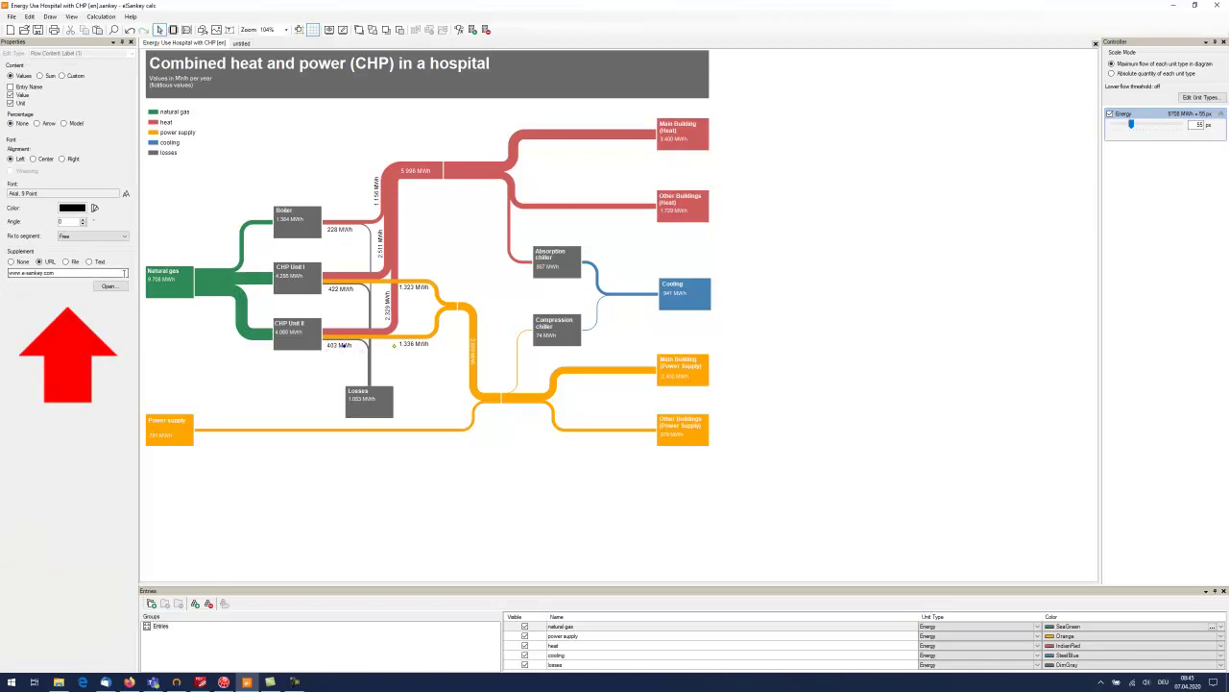
left_click(373, 97)
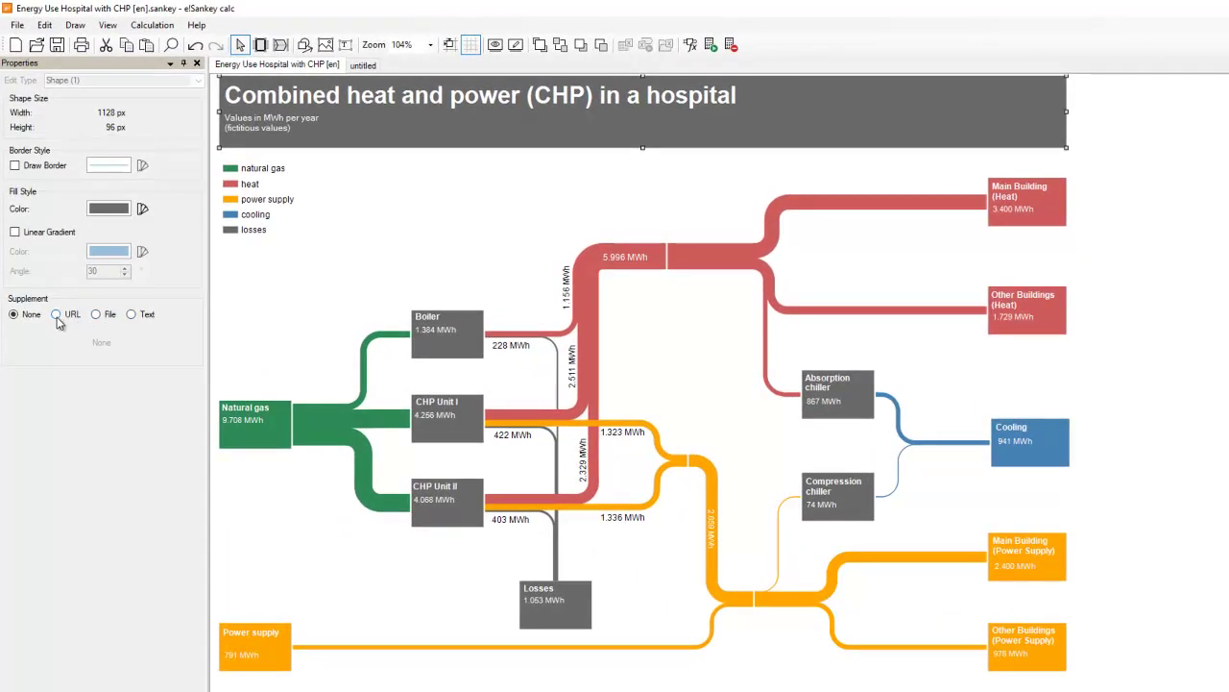
left_click(56, 315)
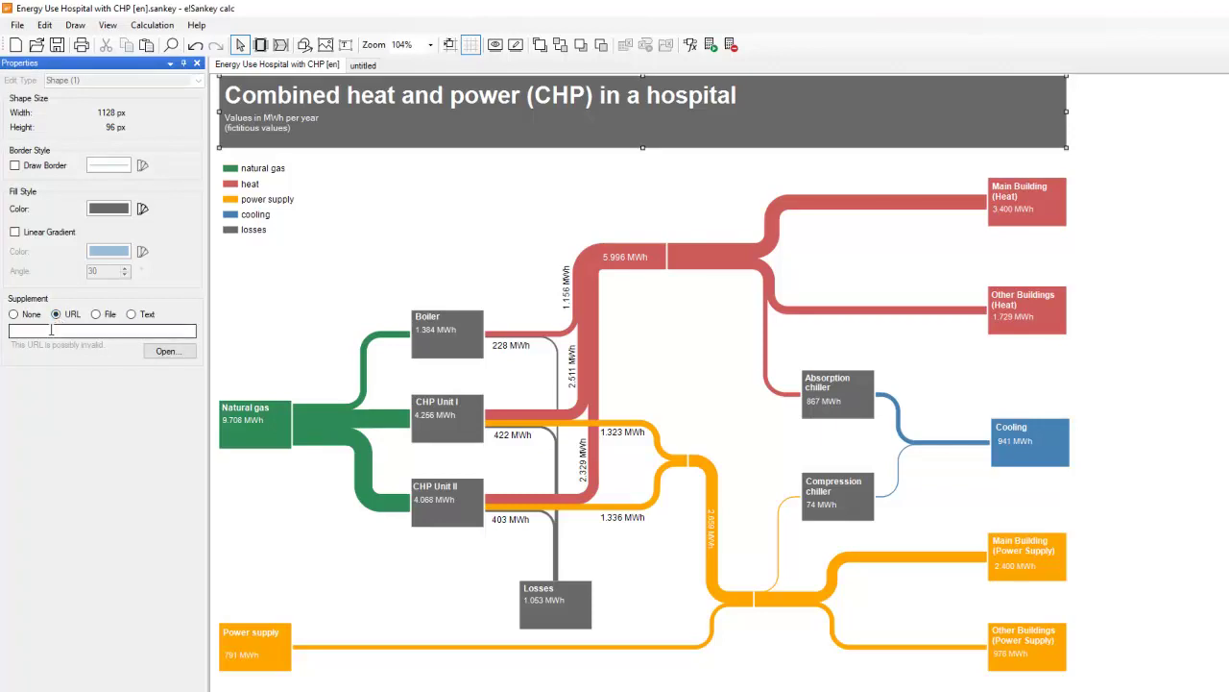
left_click(48, 330)
type("www.e-sa")
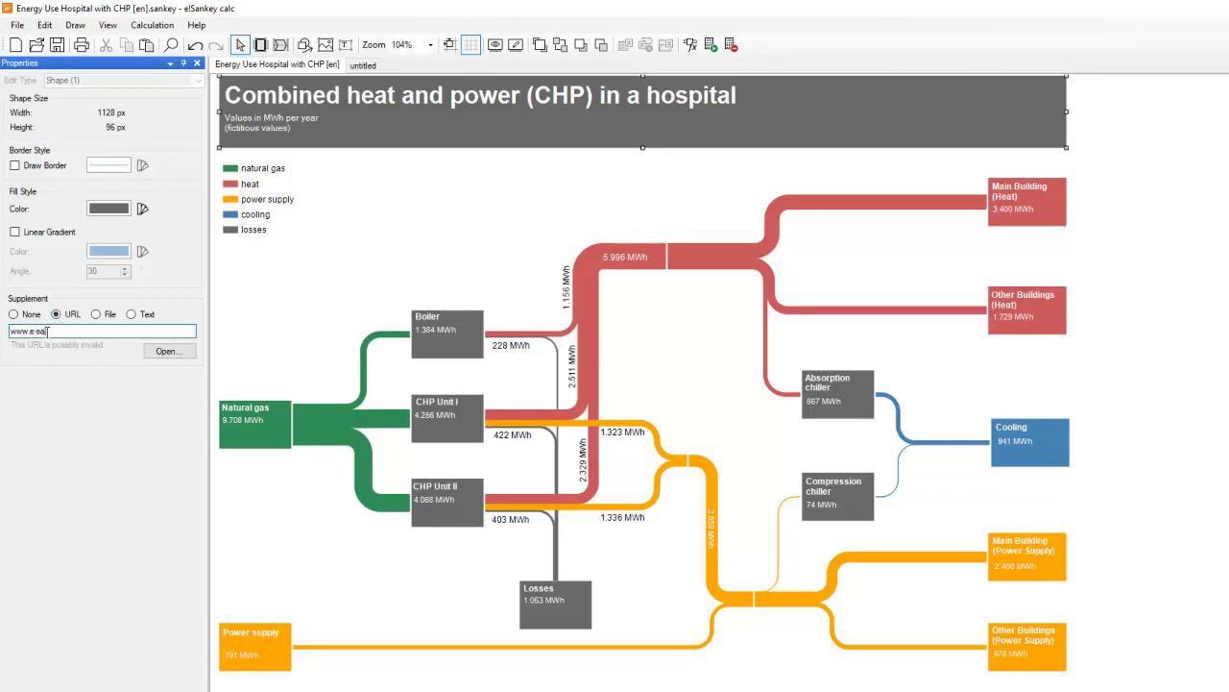
type("nkey.c")
type("om")
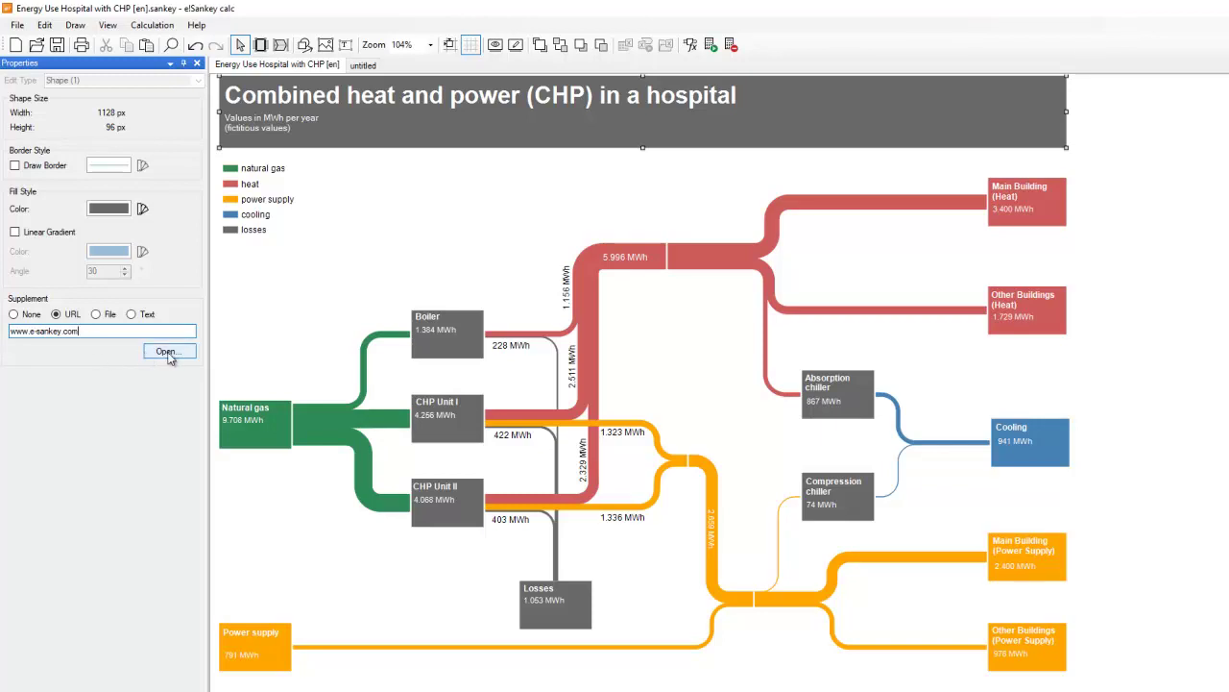
left_click(273, 342)
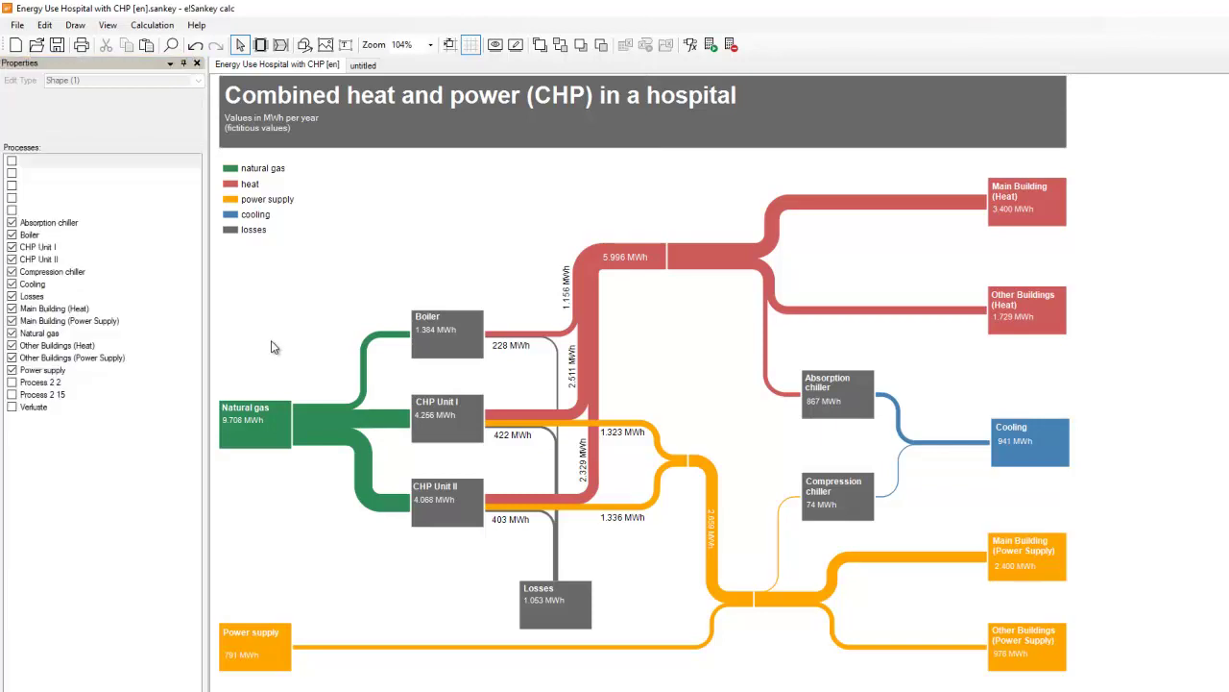
Attach TECHNICAL DETAILS_op9TO.pdf to the Boiler process as a file supplement.
left_click(420, 355)
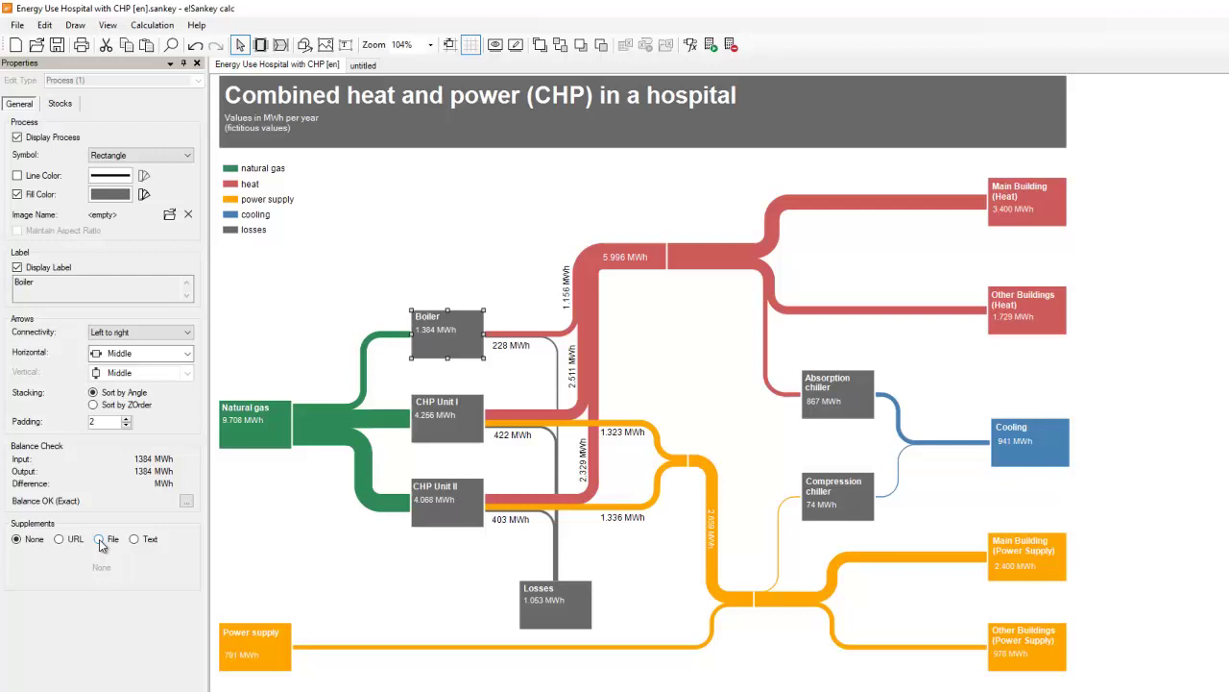
left_click(99, 539)
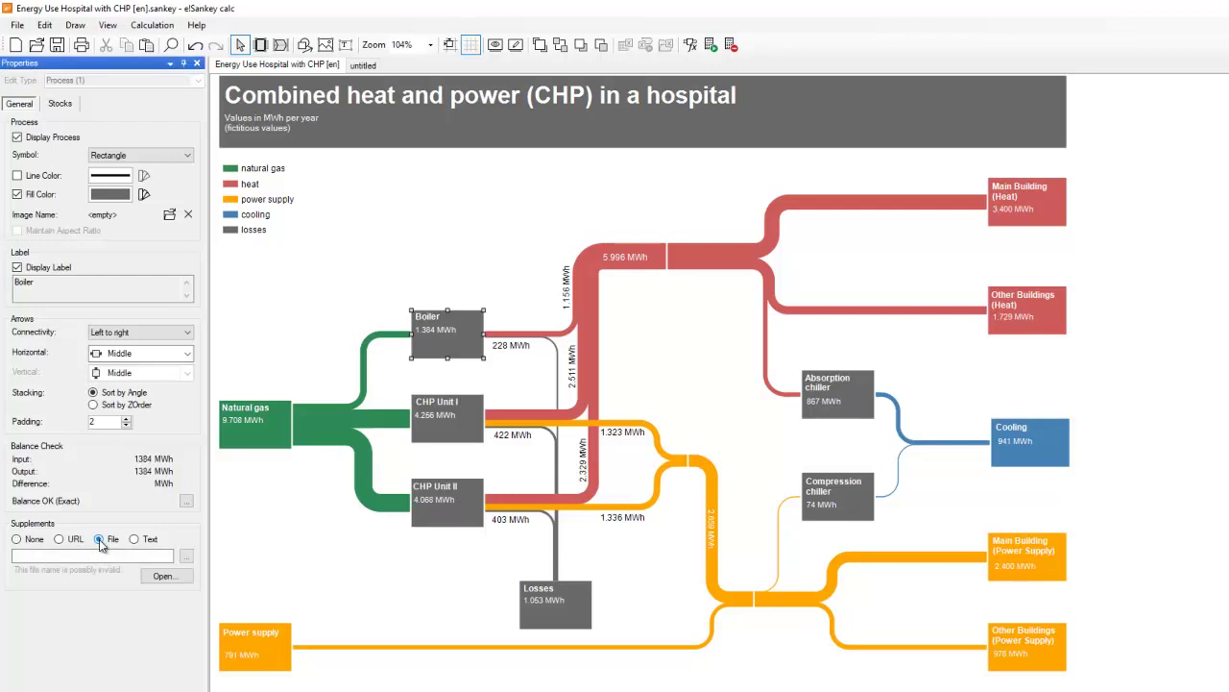
left_click(185, 557)
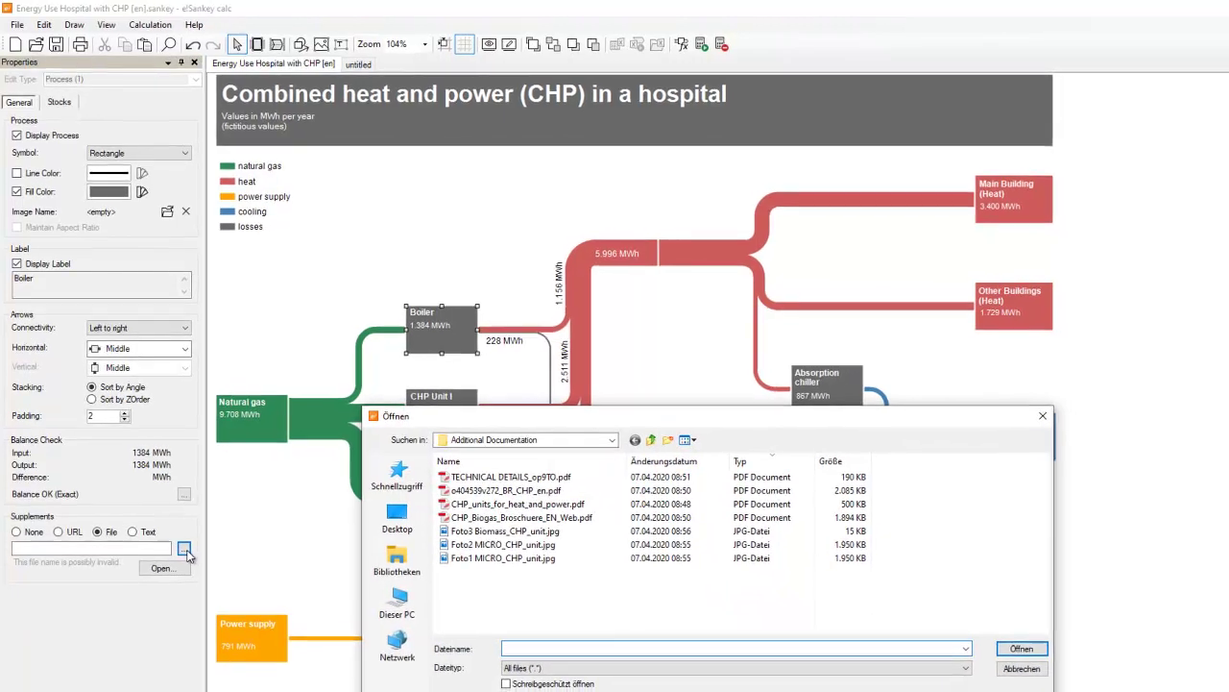
left_click(476, 457)
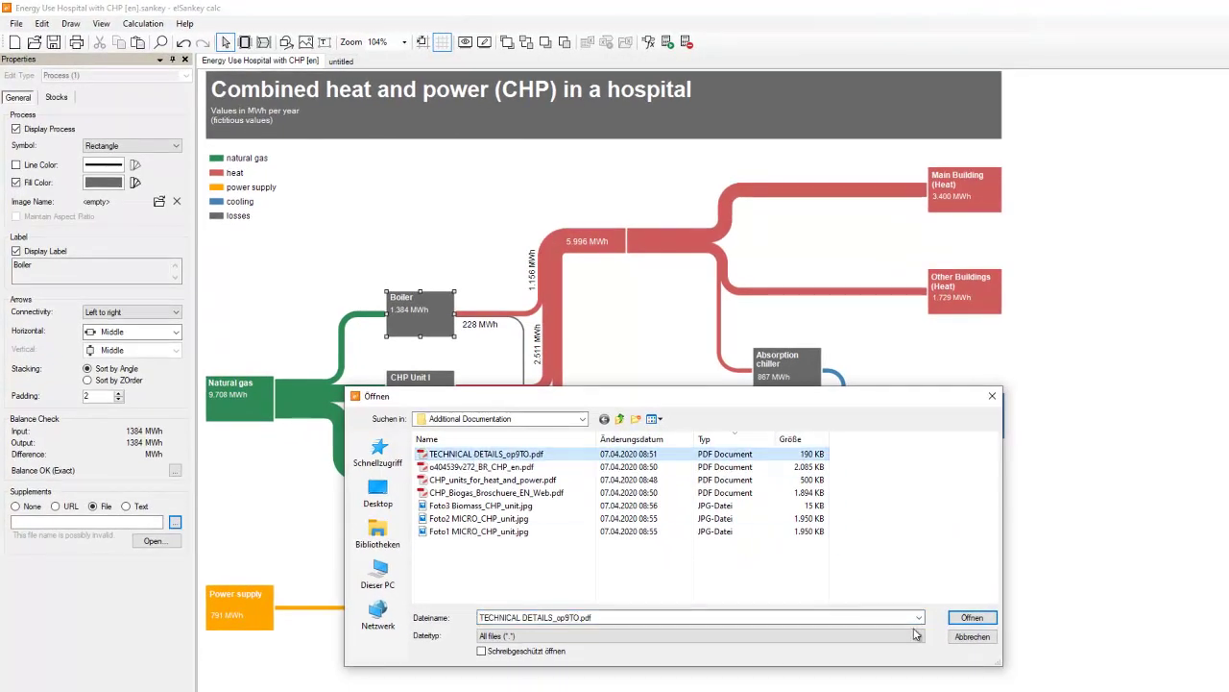
left_click(987, 629)
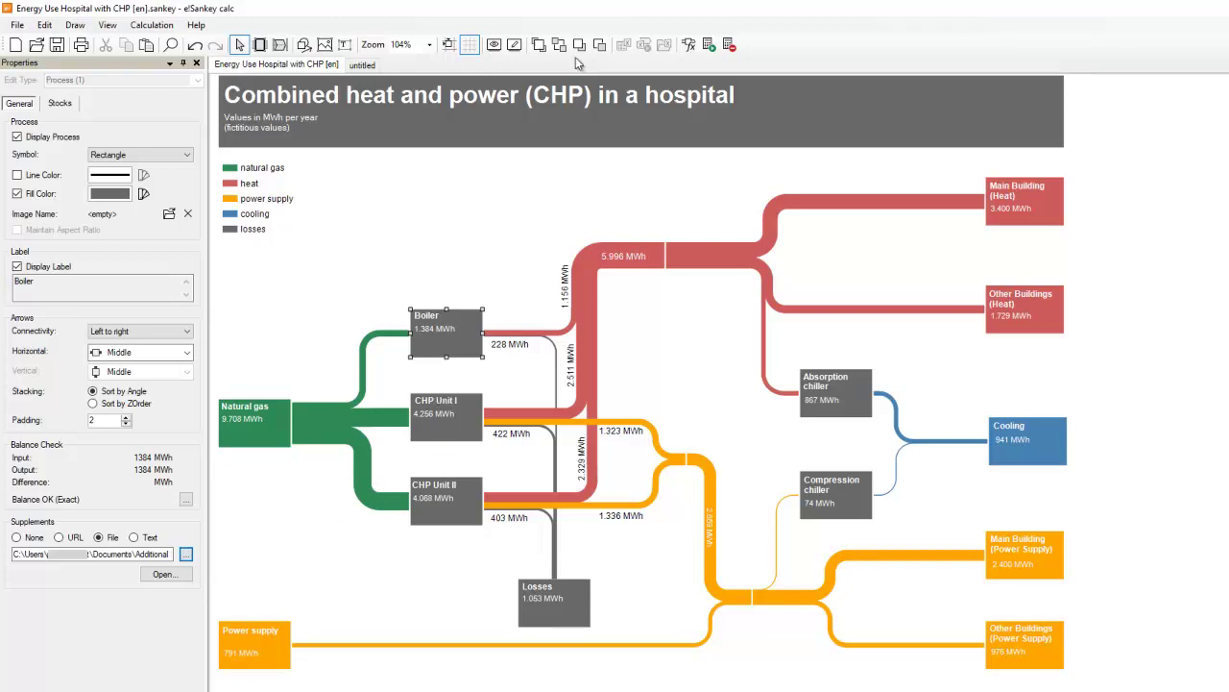
Add a 'see photo' text label above CHP Unit II.
left_click(346, 48)
left_click(415, 467)
left_click(128, 137)
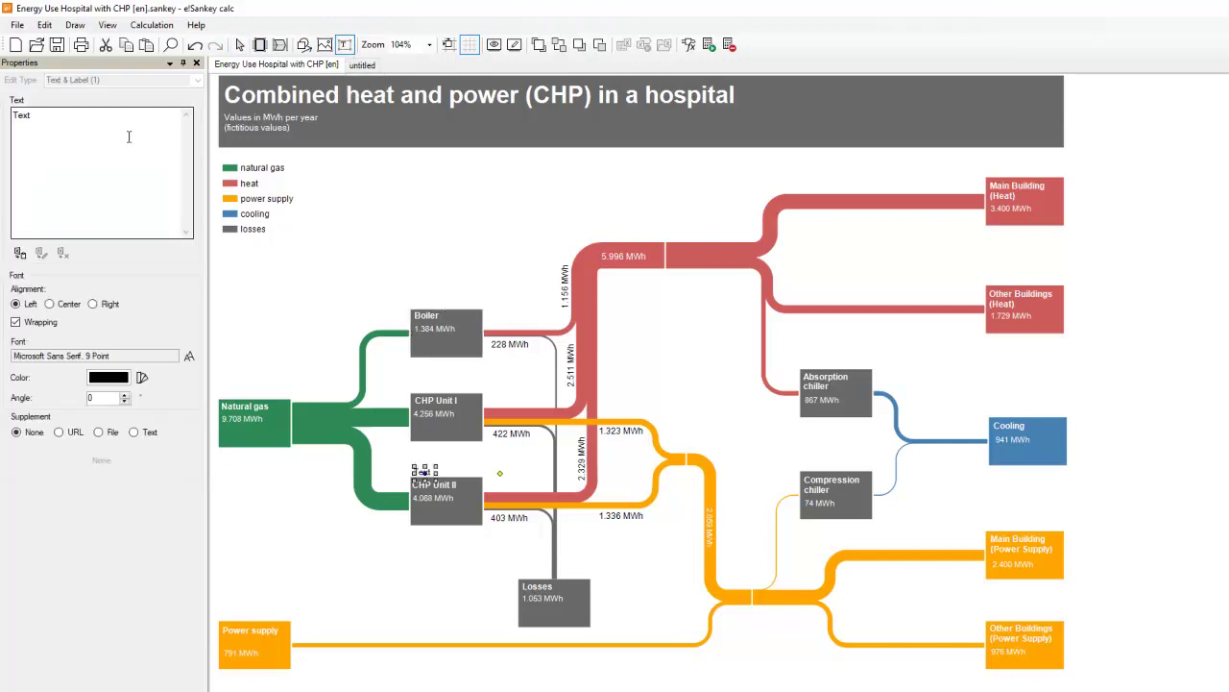
left_click_drag(46, 115, 3, 123)
type("see photo")
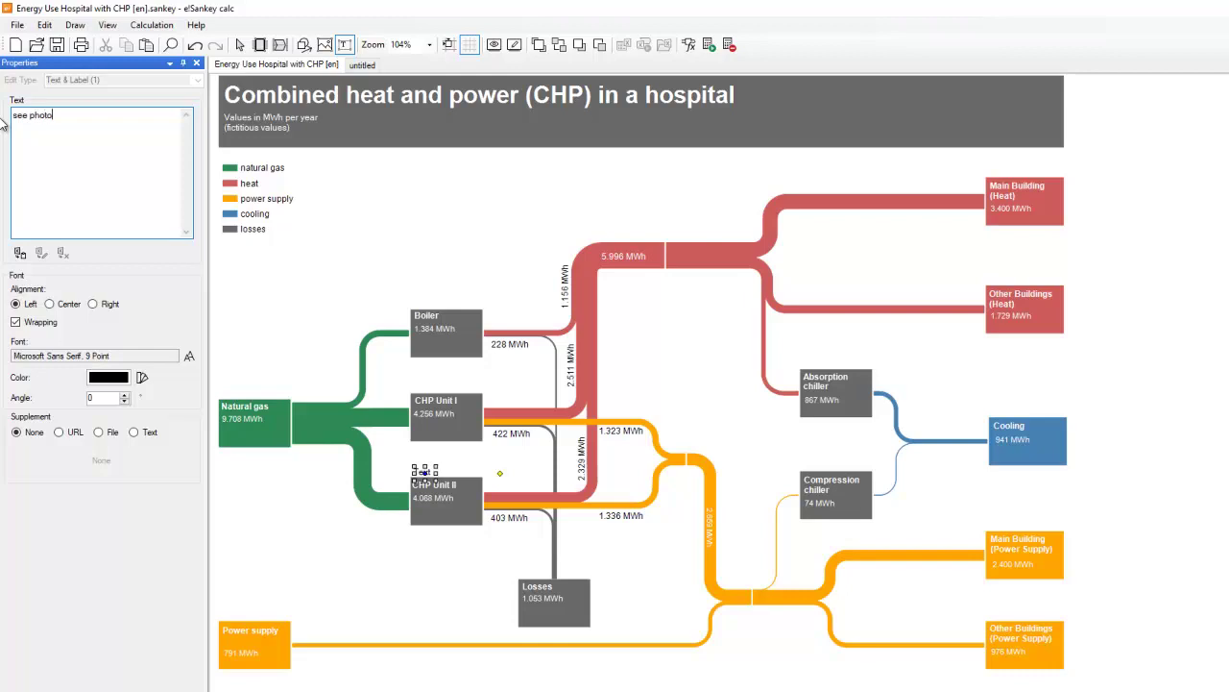
Attach Foto1 MICRO_CHP_unit.jpg to the 'see photo' label as a file supplement.
left_click(100, 432)
left_click(187, 451)
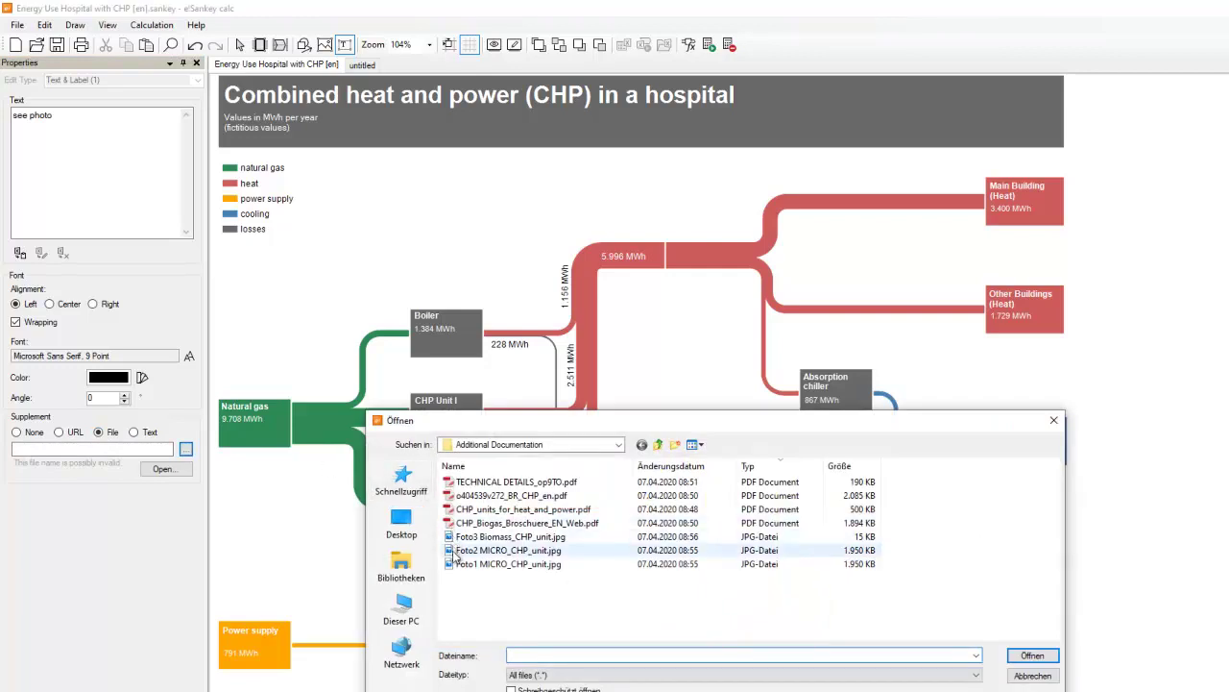
left_click(457, 564)
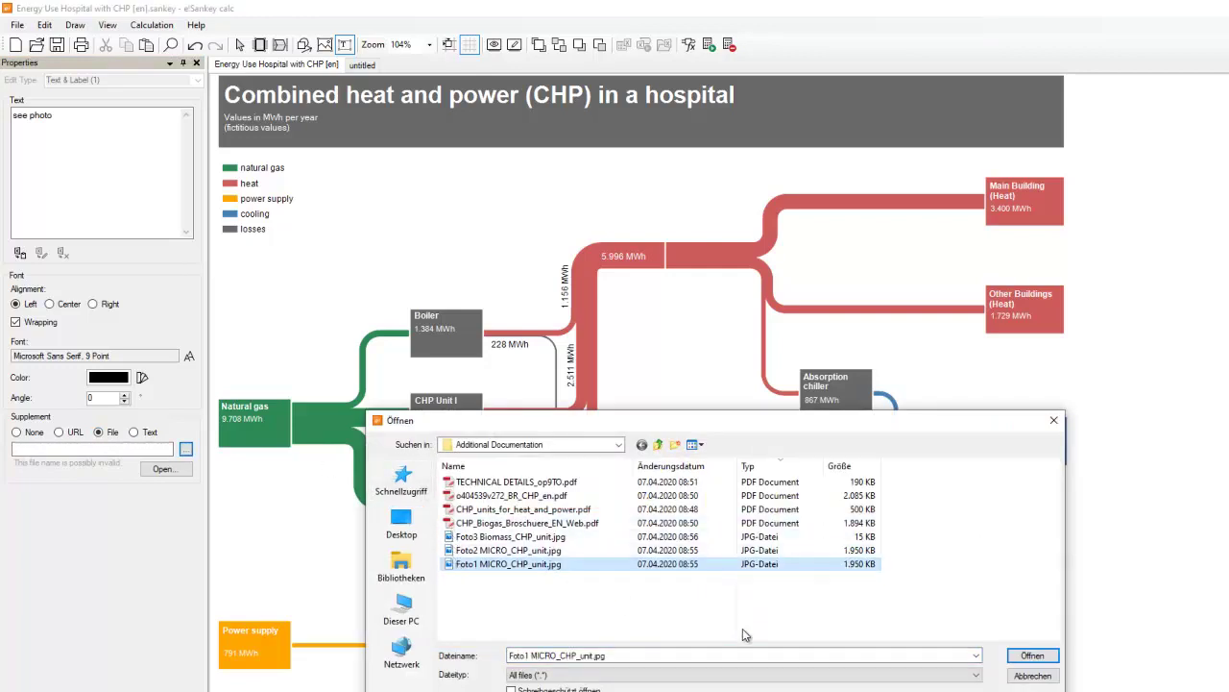
left_click(1033, 656)
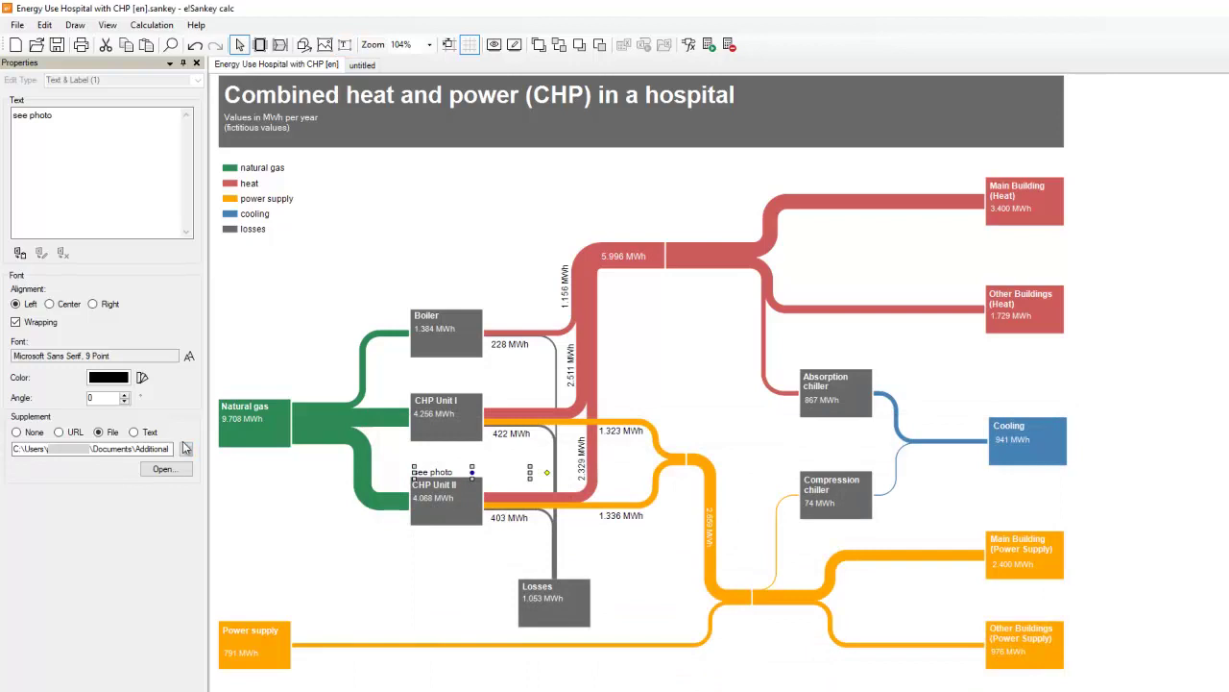
left_click(390, 567)
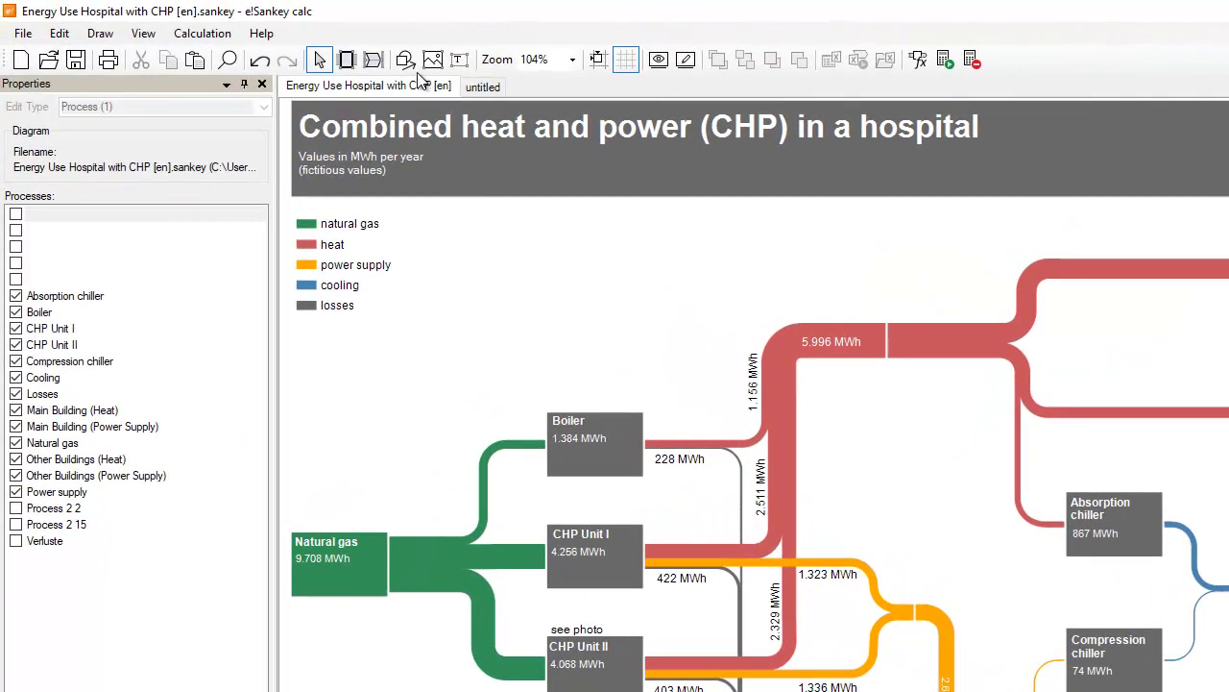
Draw a rounded rectangle to the right of the legend.
left_click(311, 50)
left_click(442, 106)
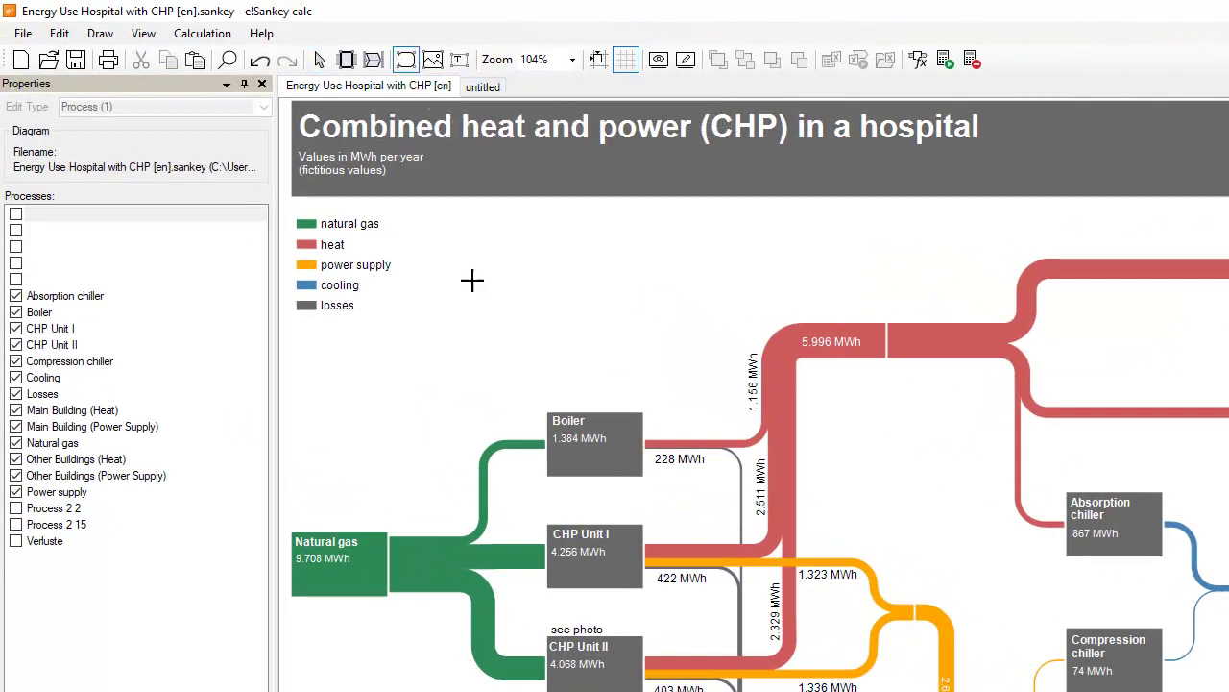
left_click_drag(440, 222, 621, 279)
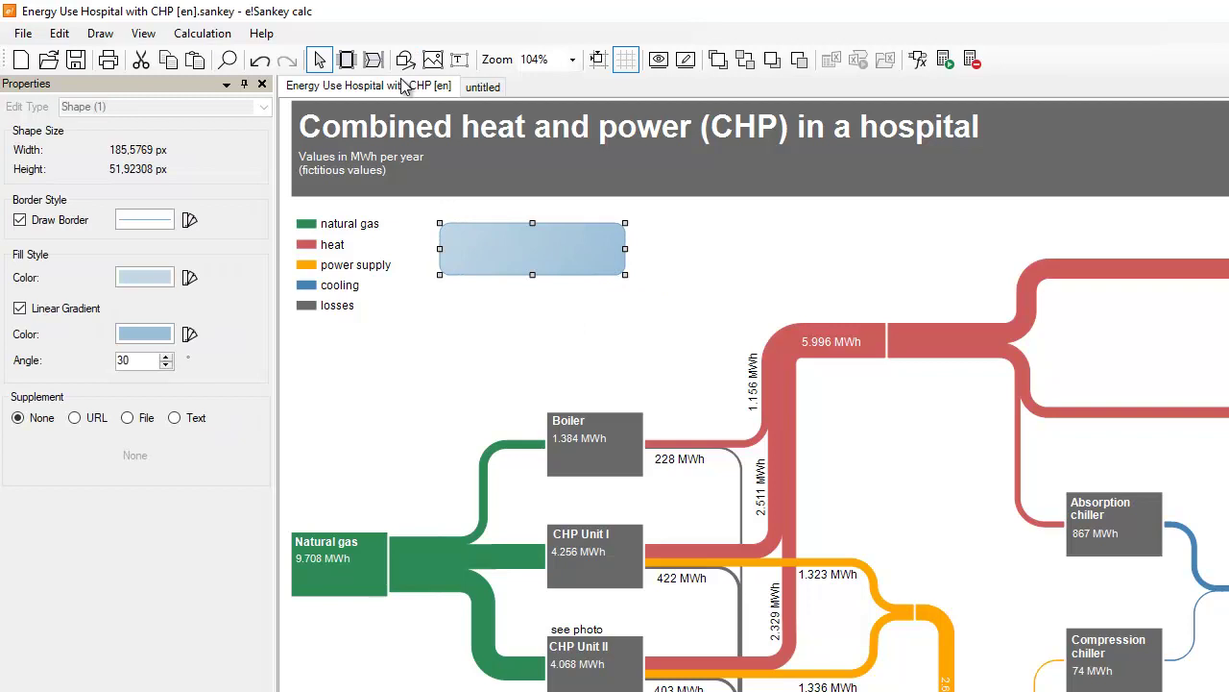
Add an 'Access documentation' text label inside the rounded rectangle.
left_click(459, 60)
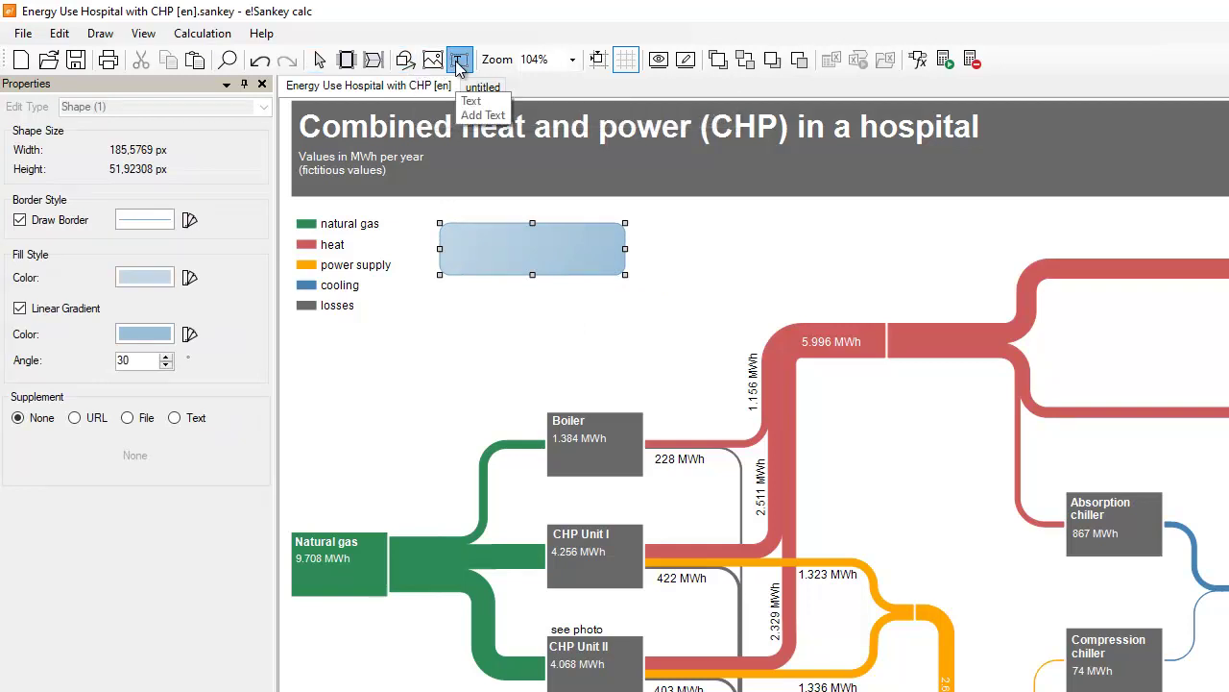
left_click(466, 242)
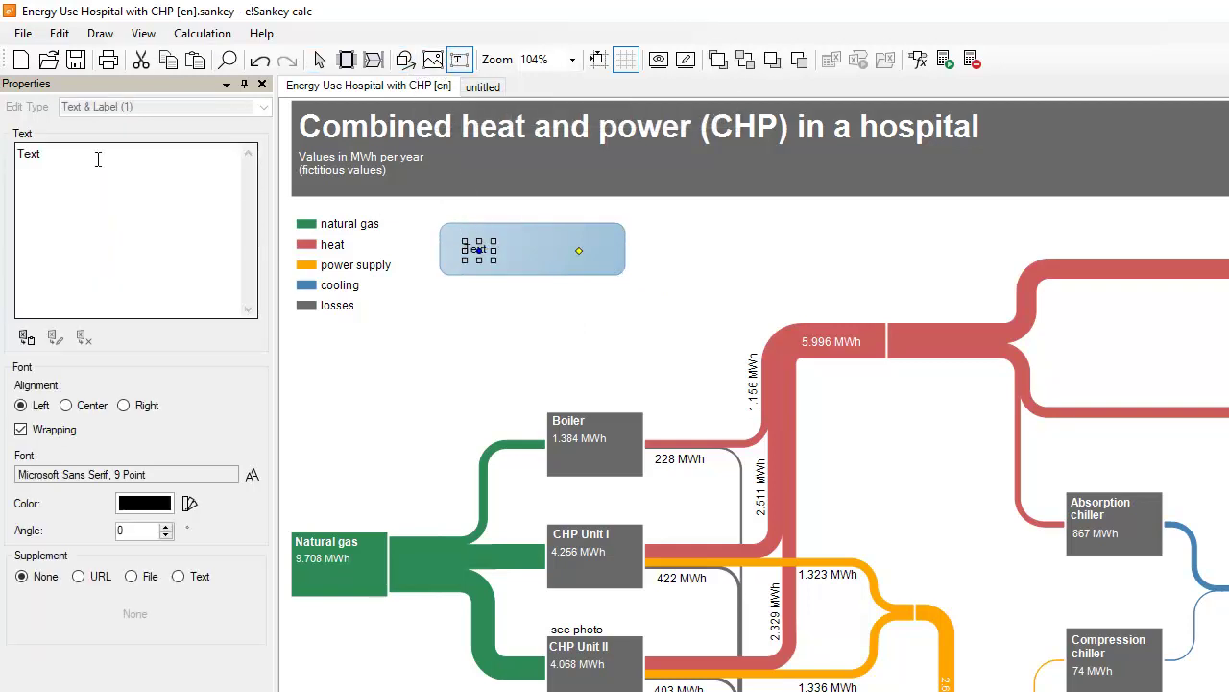
left_click_drag(99, 155, 4, 154)
type("Acce")
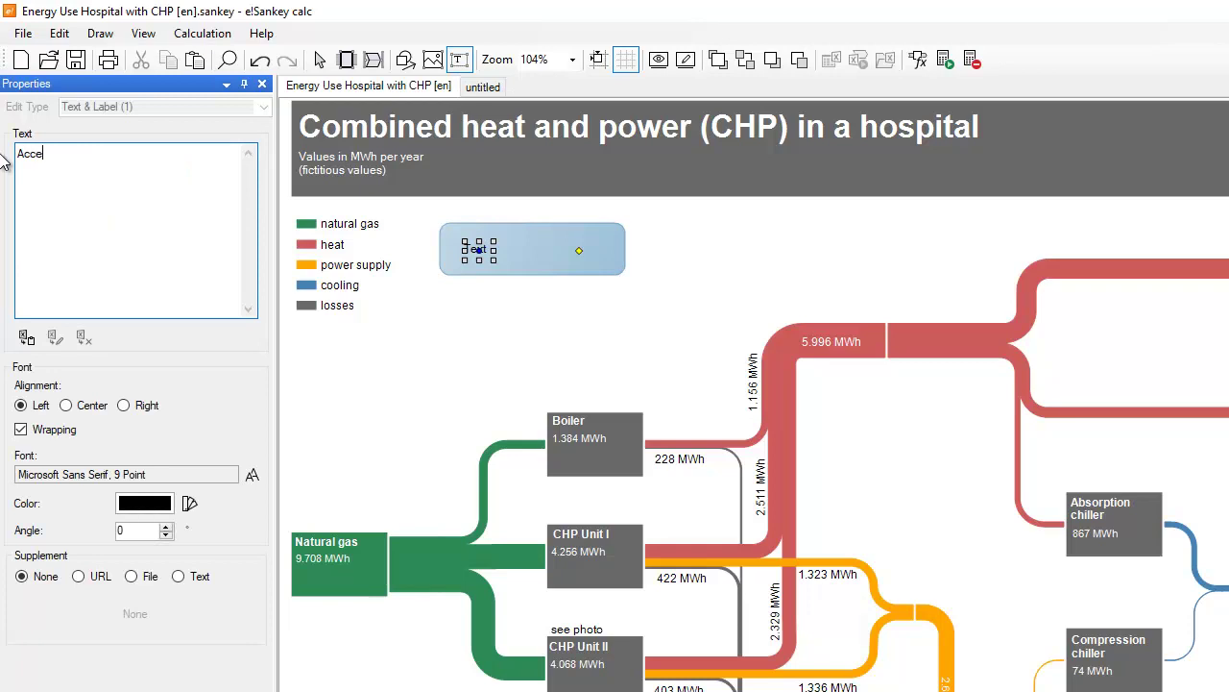
type("ss documentation")
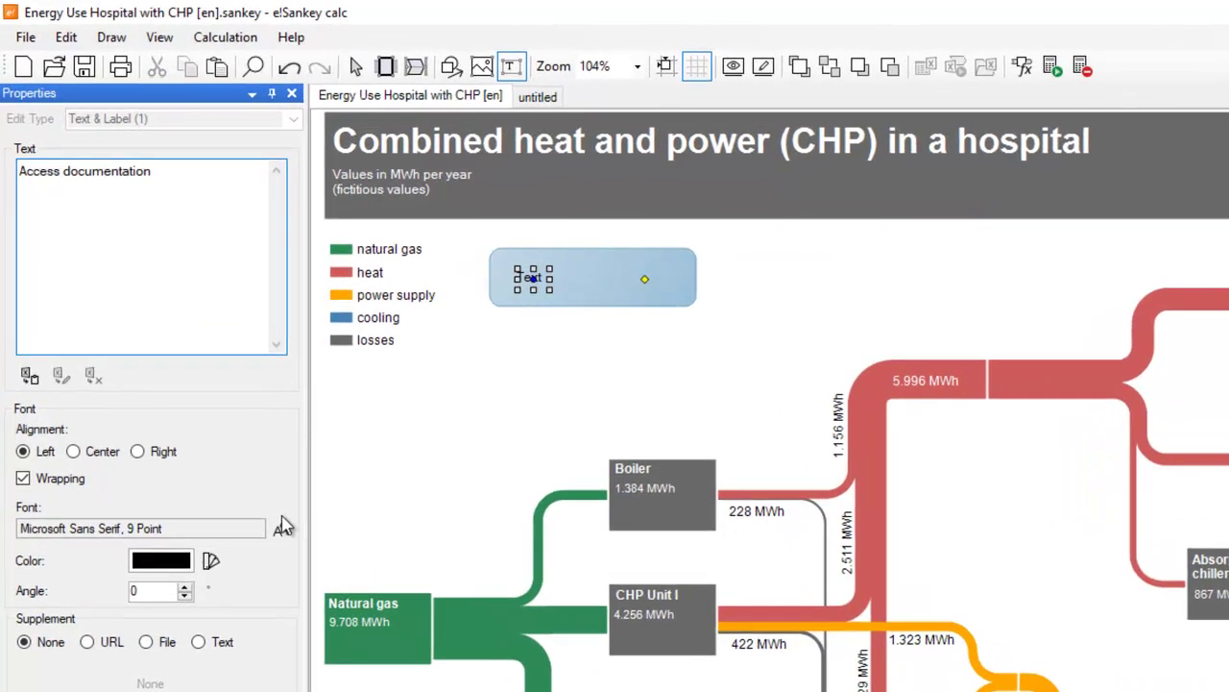
left_click(250, 475)
Make the label bold 12-point and centred, then select the shape behind it.
left_click(286, 544)
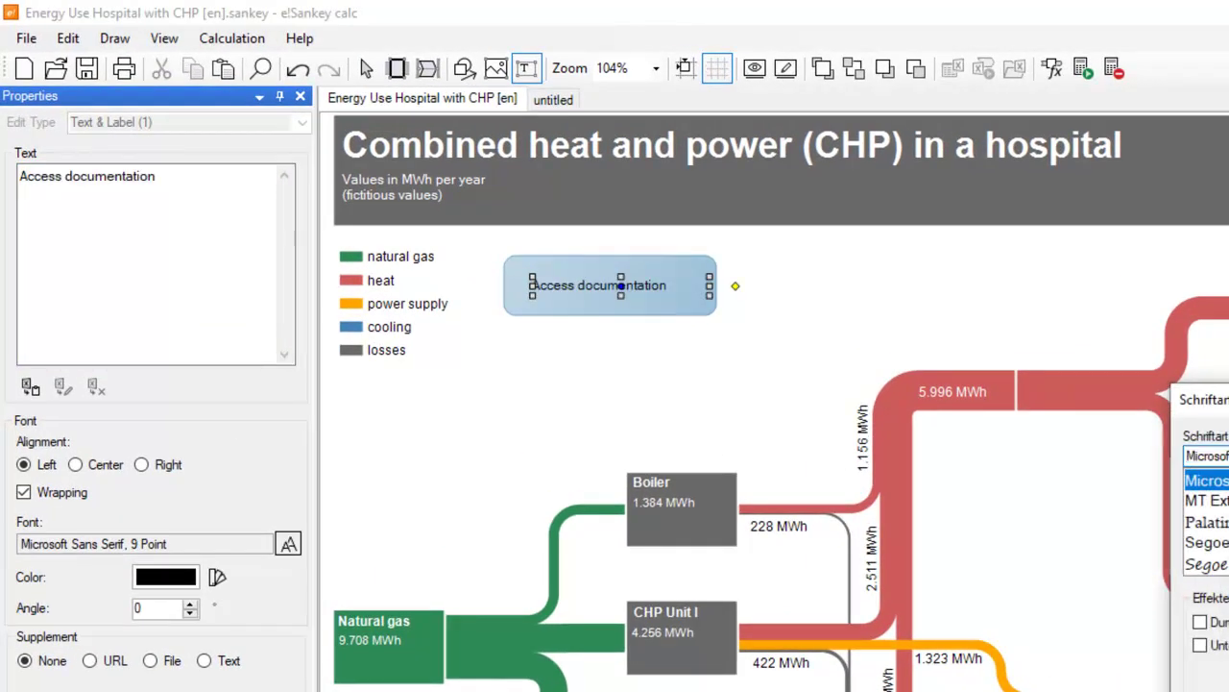
key("Return")
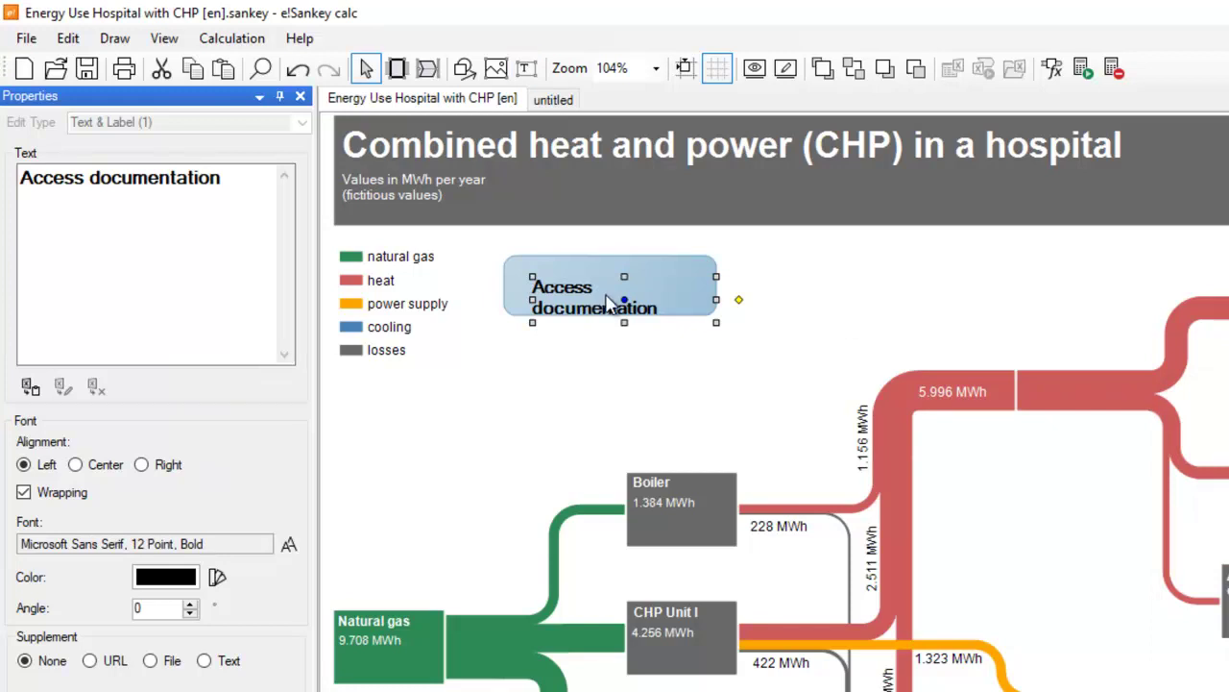
left_click(75, 464)
left_click(645, 338)
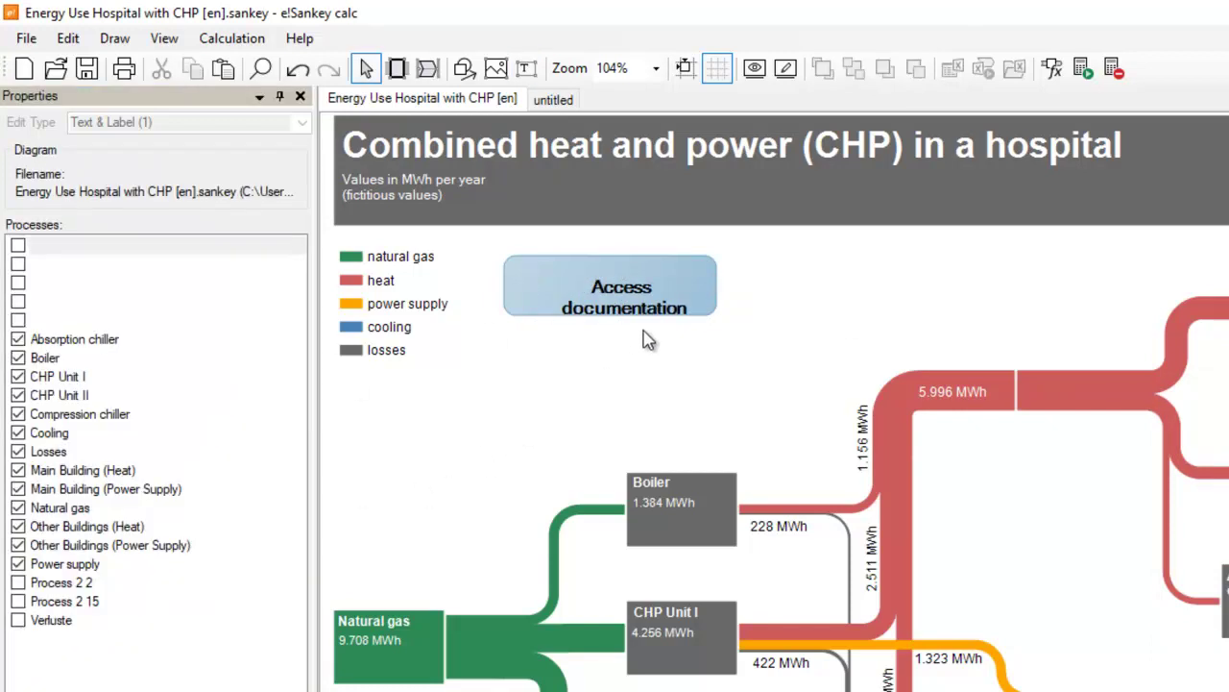
left_click(644, 307)
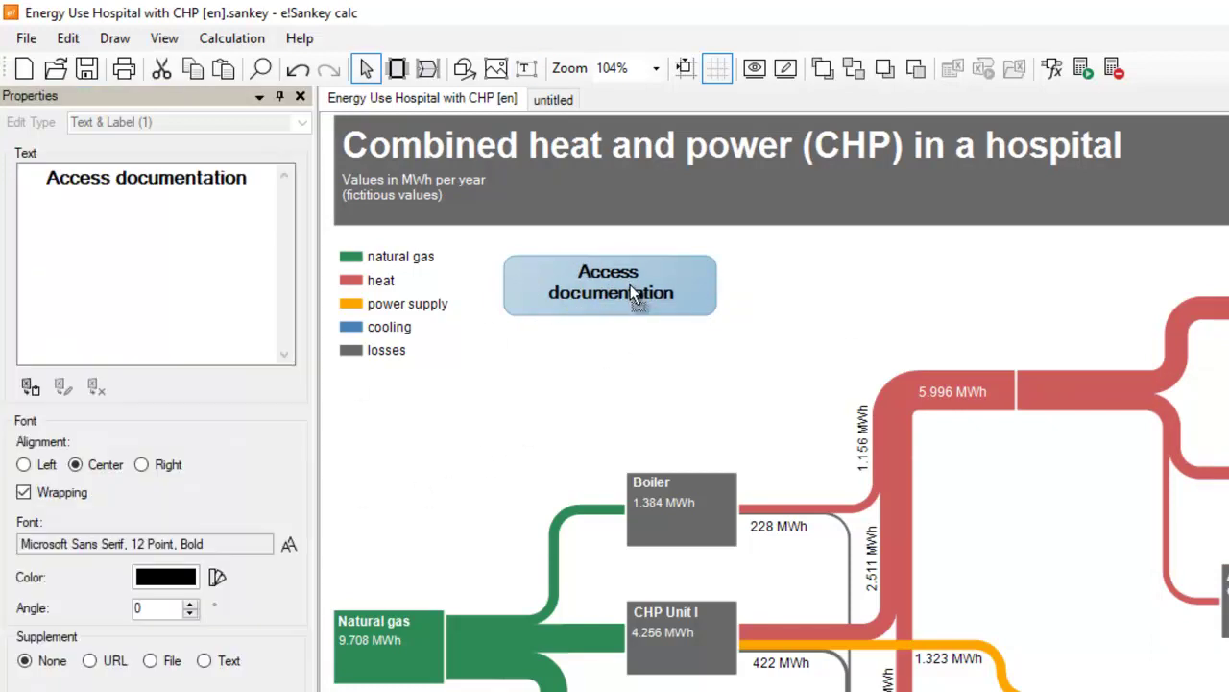
left_click(719, 274)
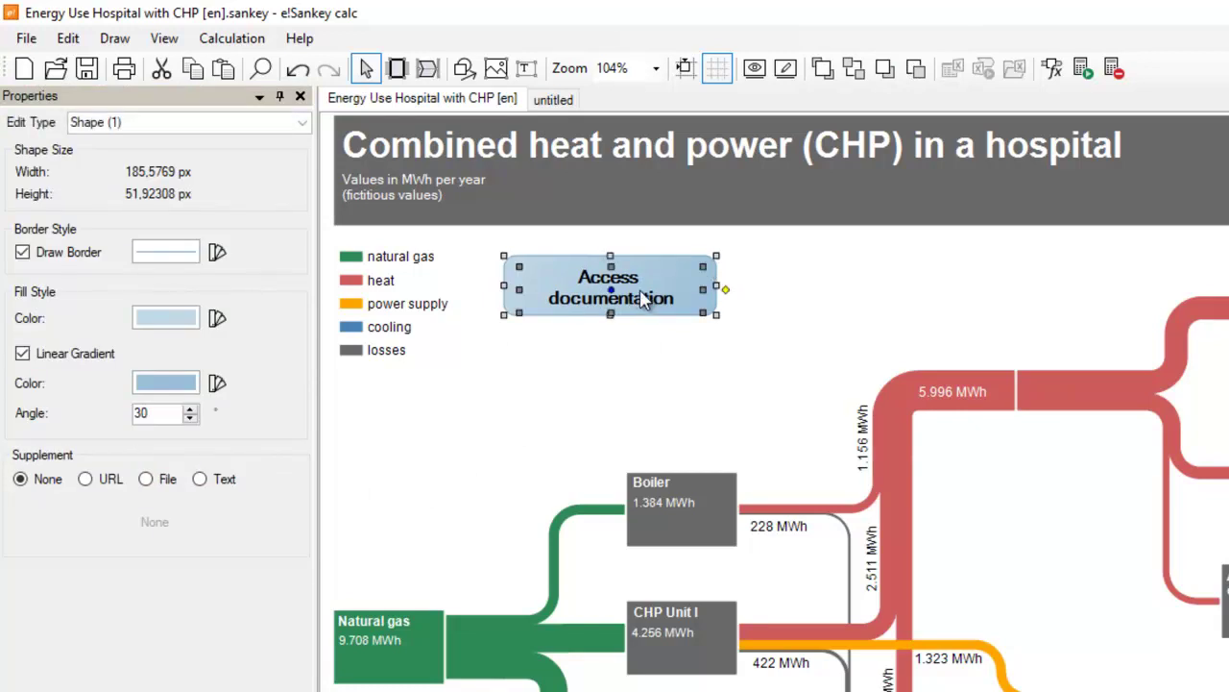
Give the shape a 'Documentation text use Common markdown' text supplement, then preview the see-photo image.
left_click(200, 478)
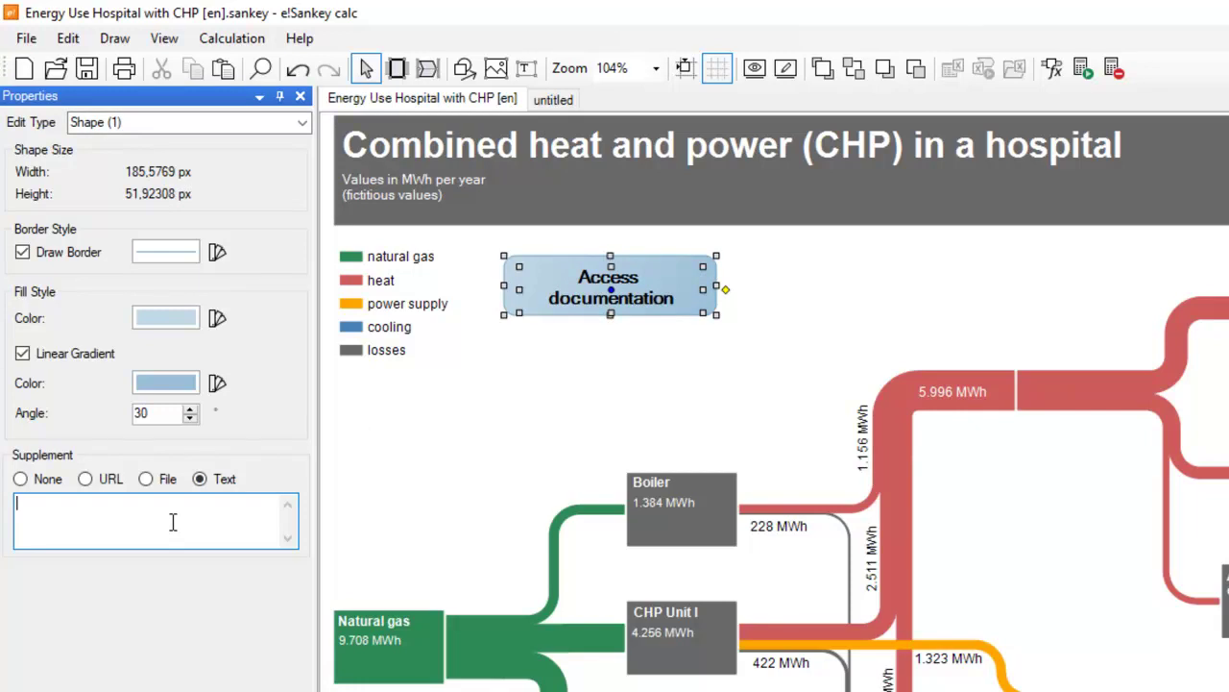
type("Documentation ")
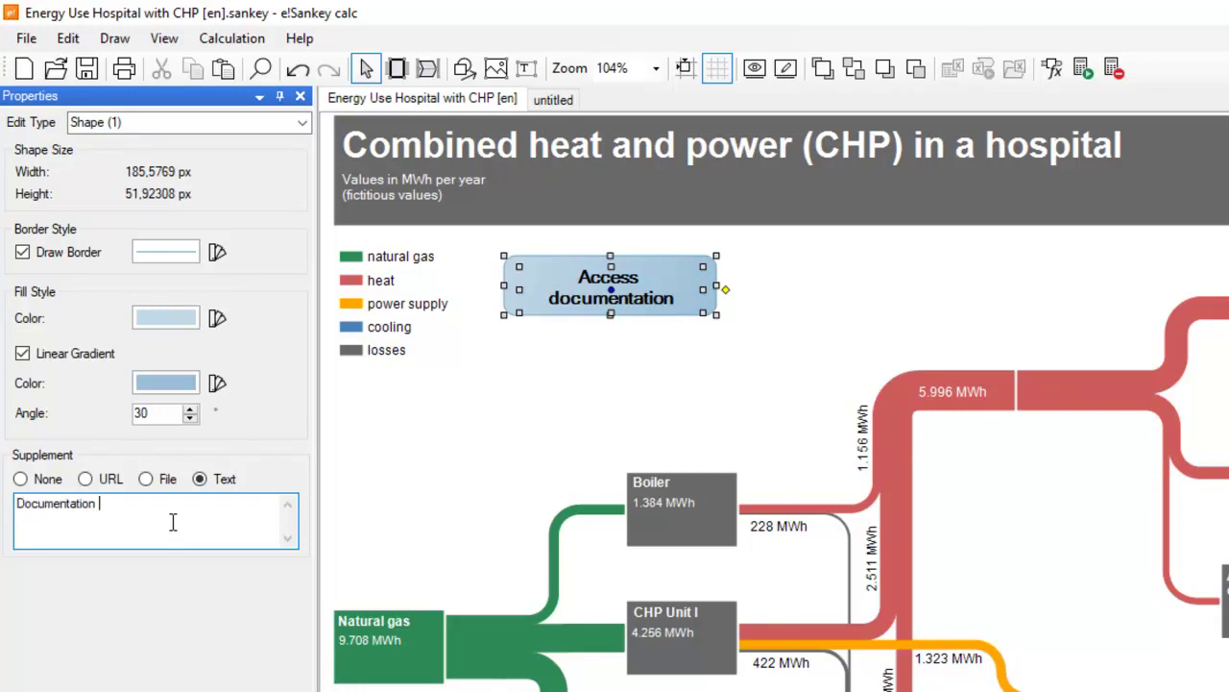
type("text  ")
type("use ")
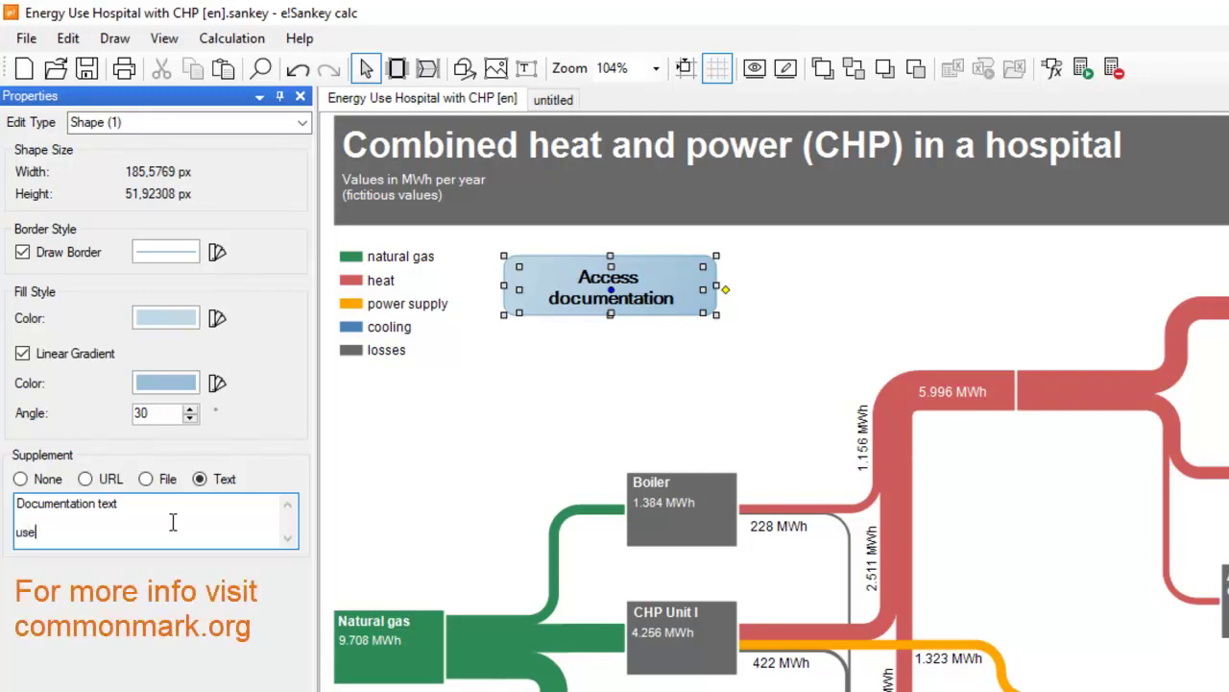
type("Commo")
type("n mark")
type("down")
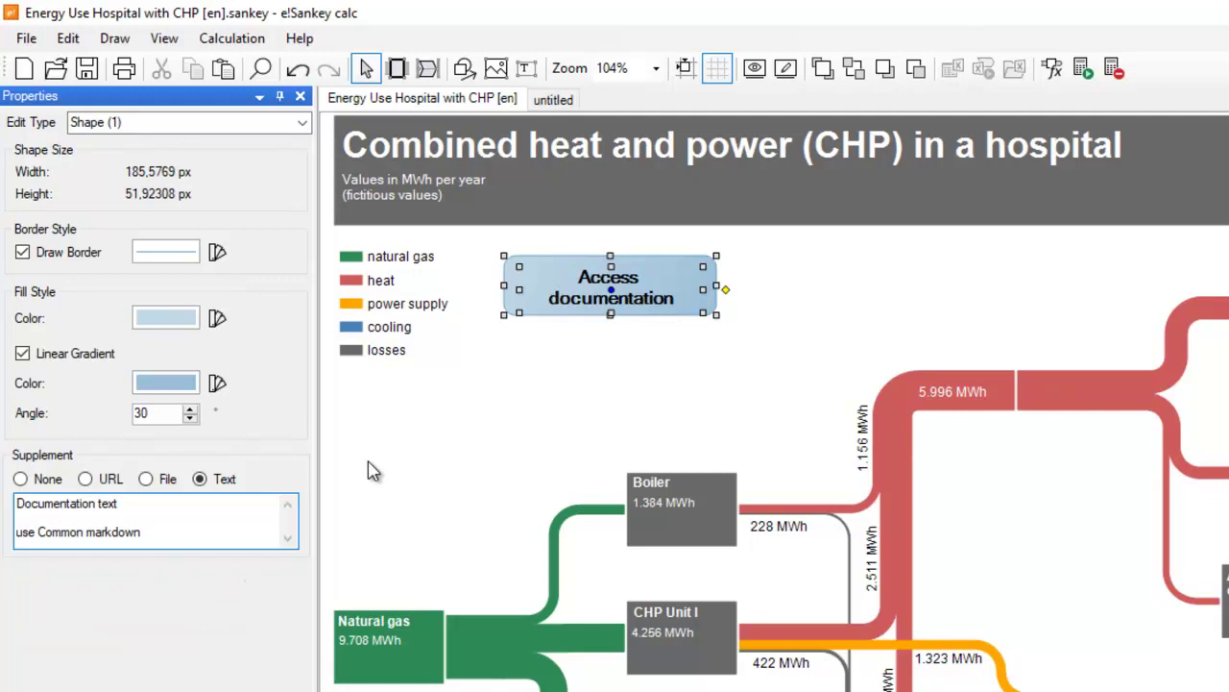
left_click(384, 633)
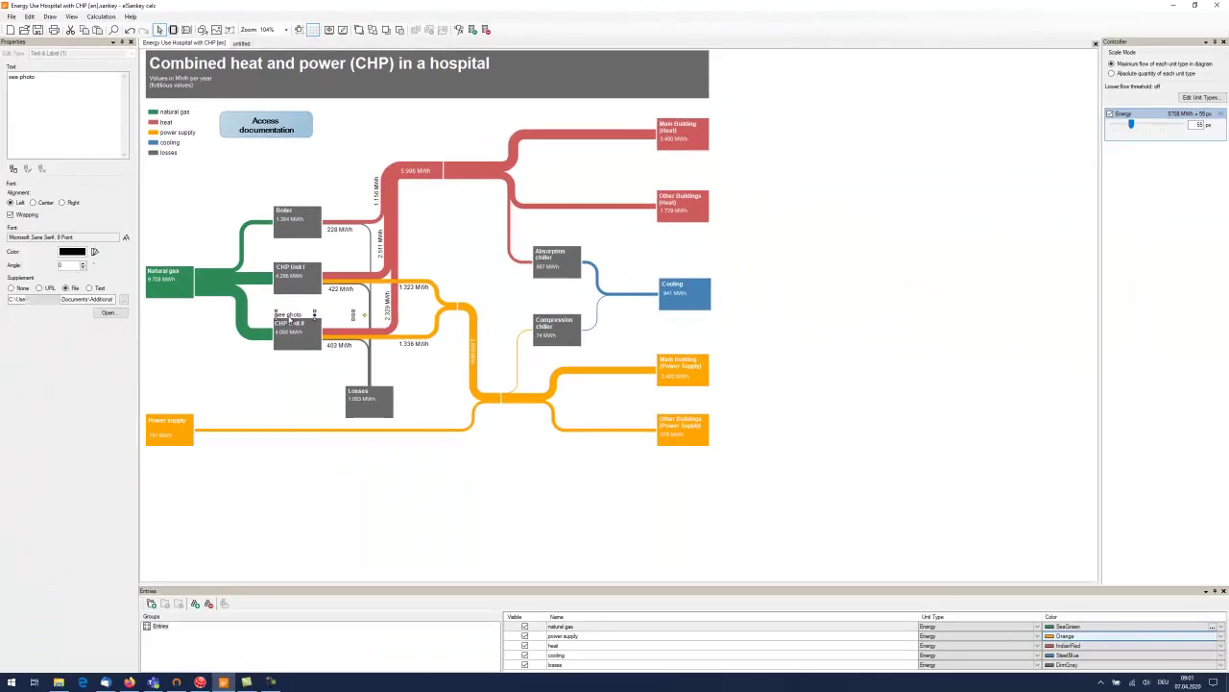
left_click(288, 320)
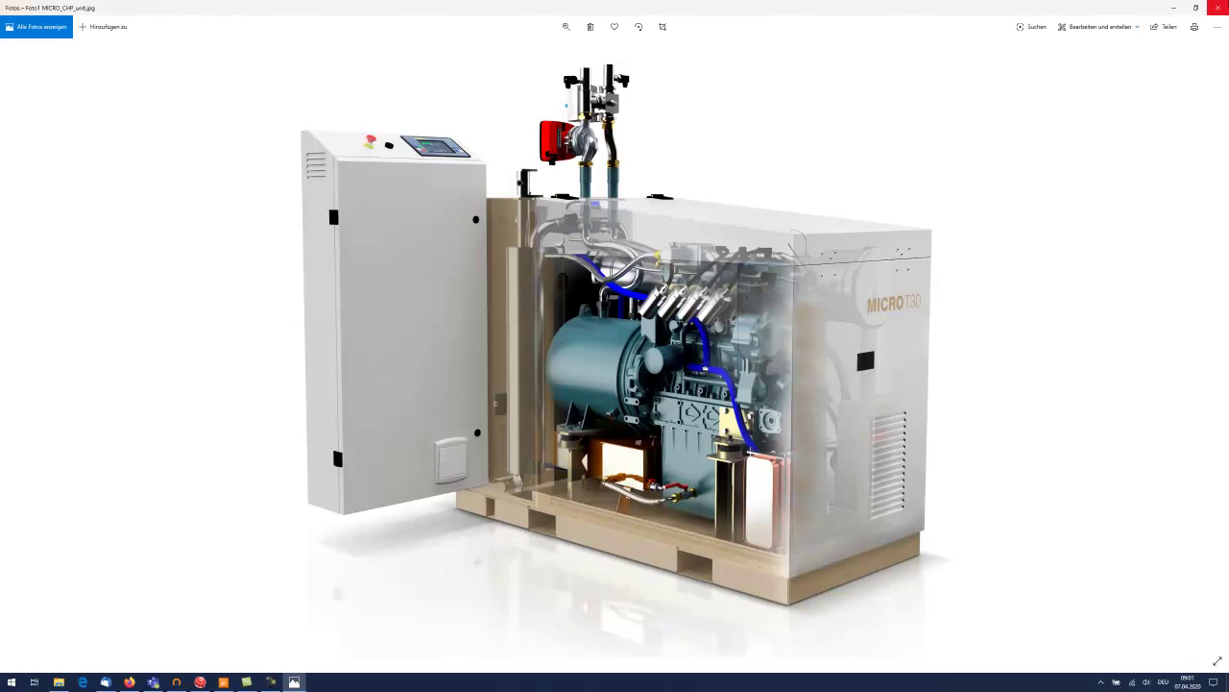
left_click(1217, 8)
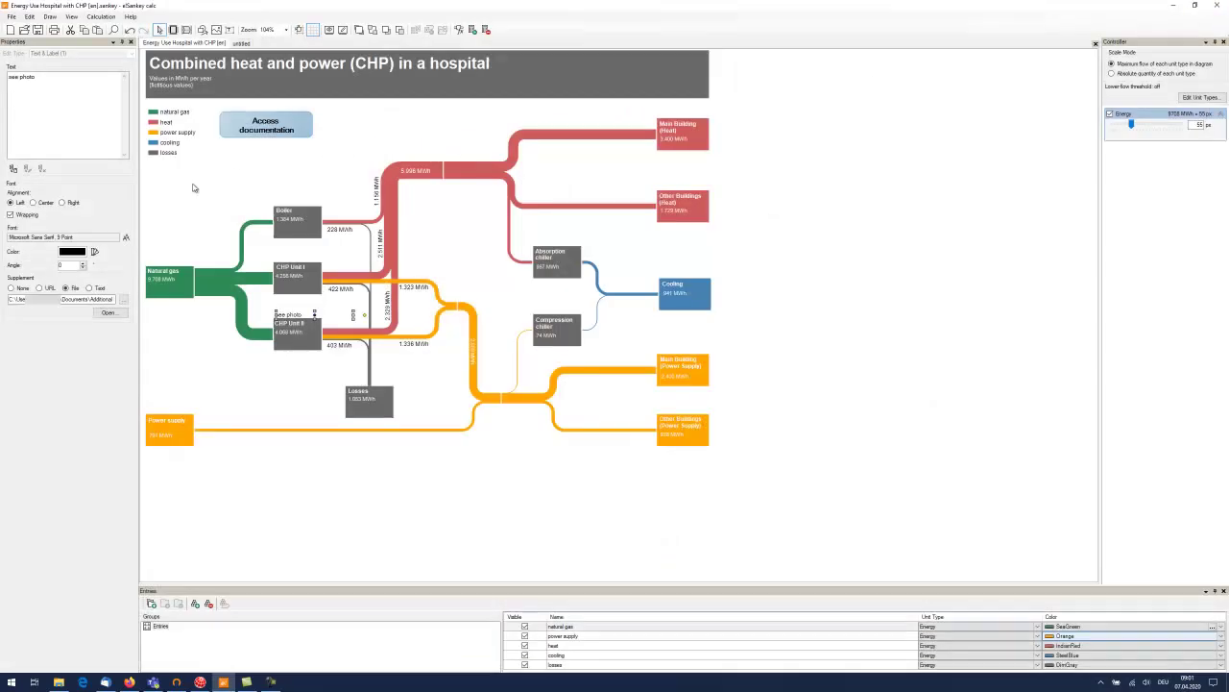
left_click(290, 287)
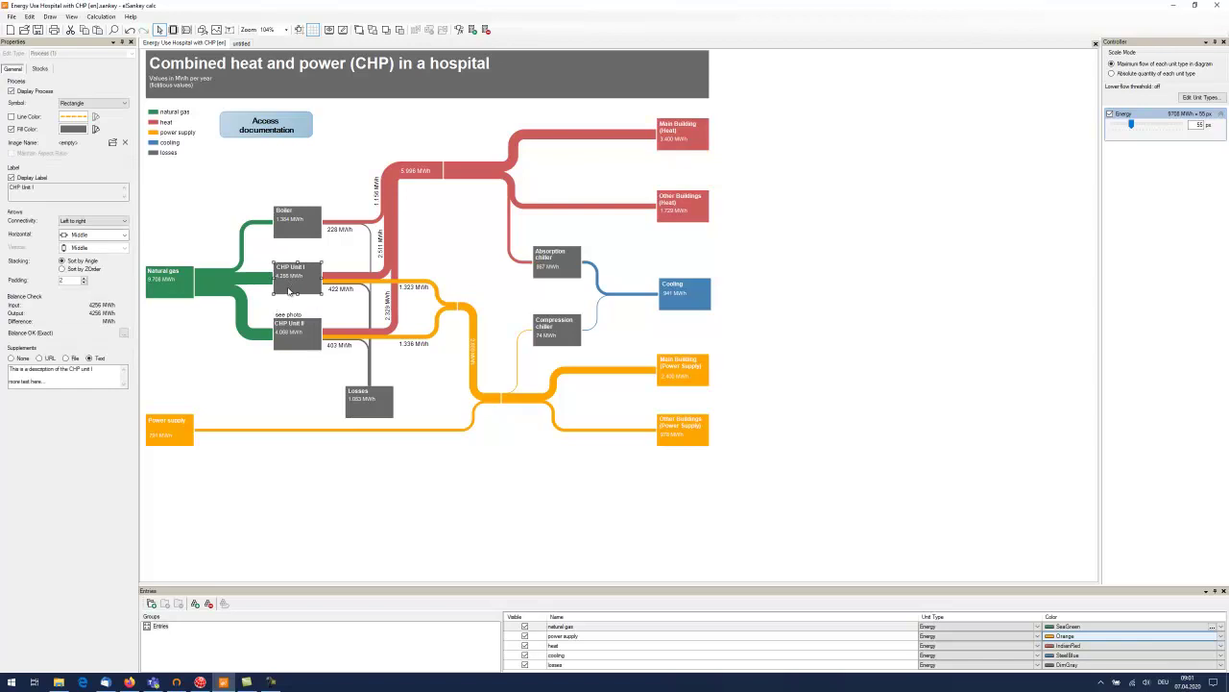
double_click(289, 290)
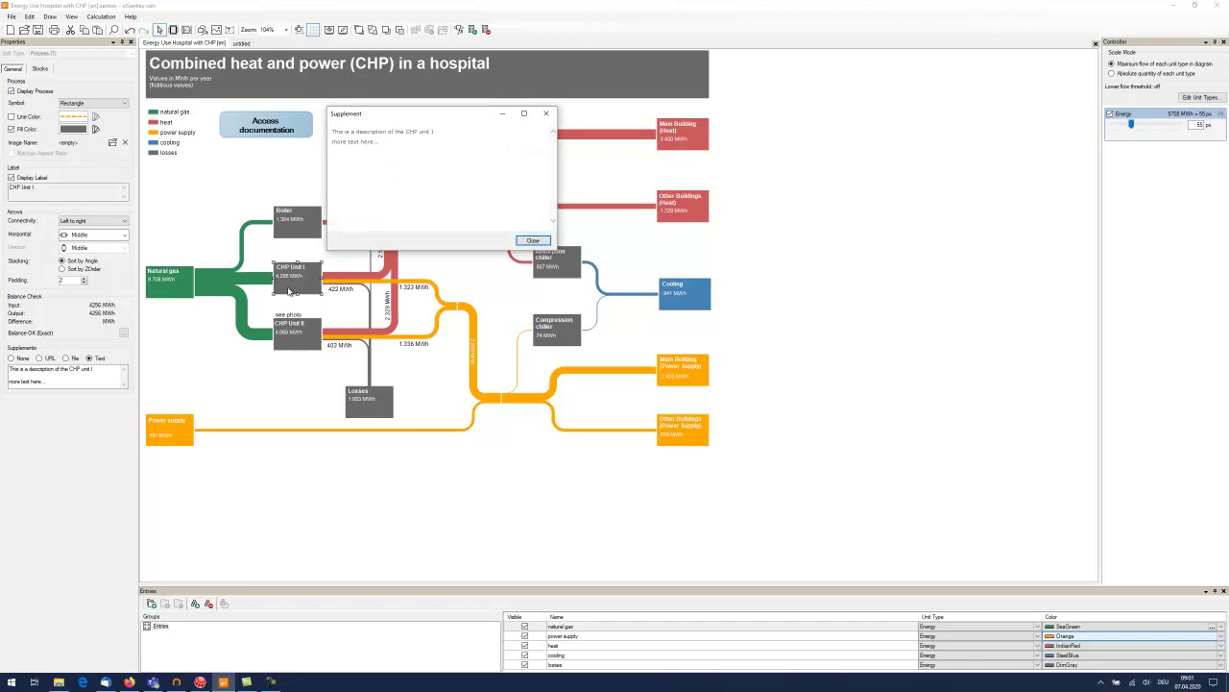
left_click(536, 241)
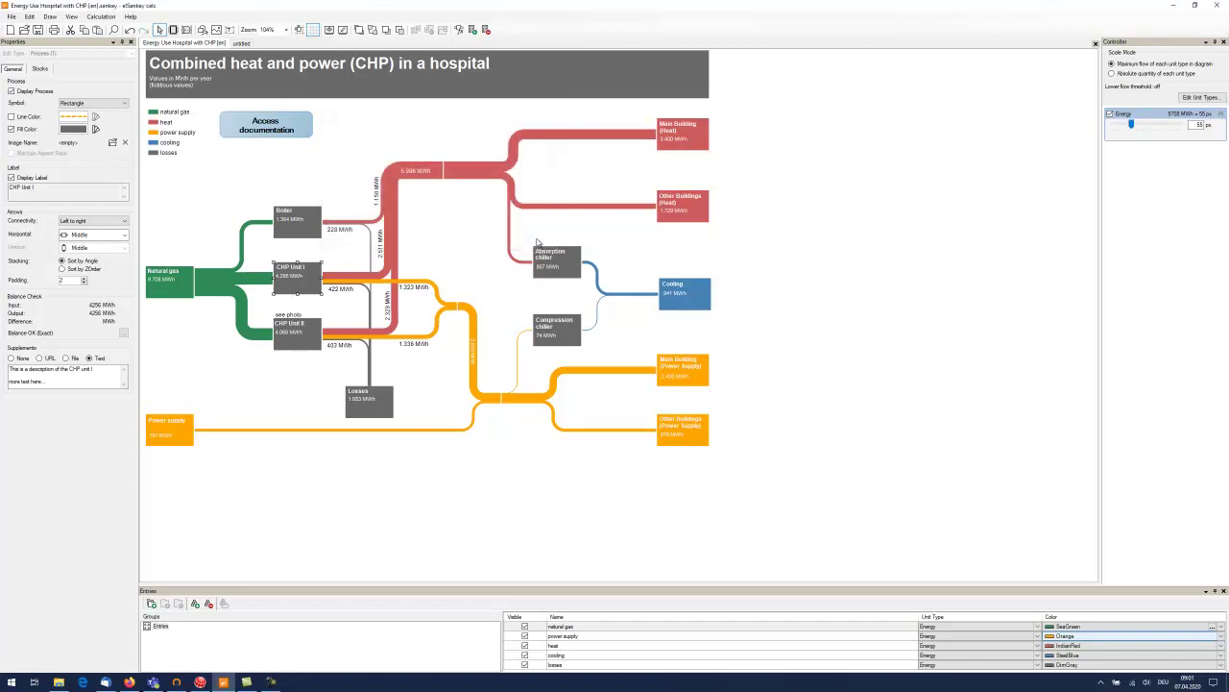
left_click(286, 230)
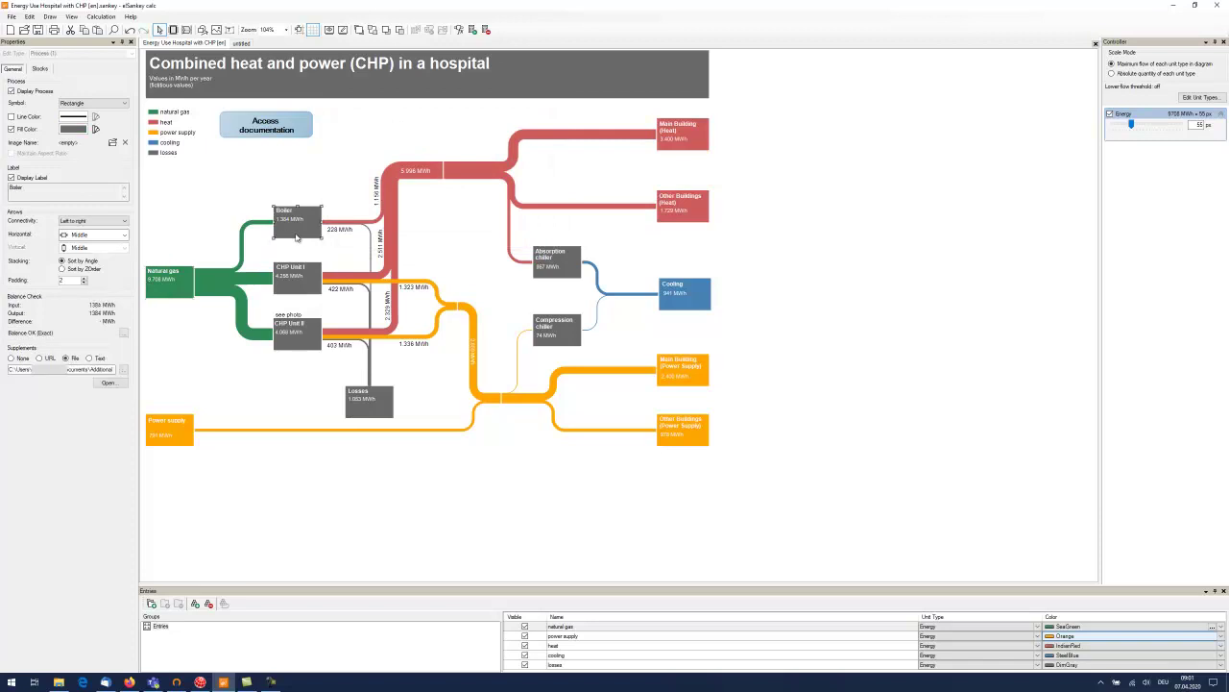
double_click(297, 237)
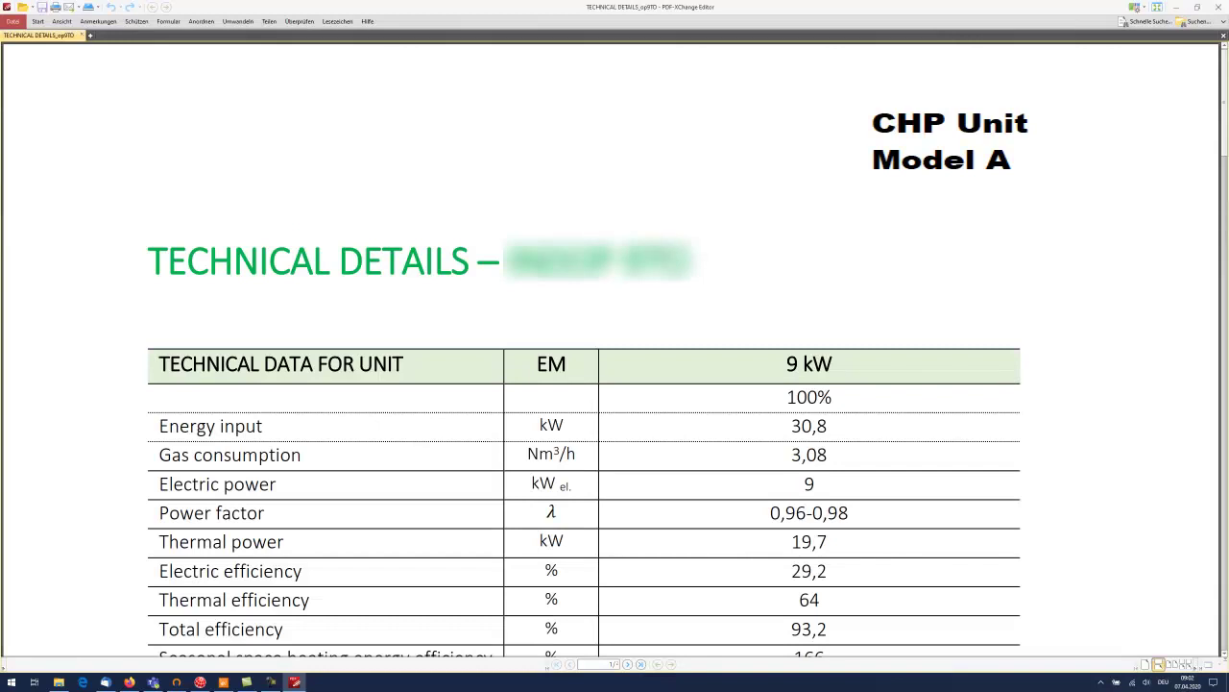
Close the PDF viewer, deselect the Boiler, and show the File menu.
left_click(1223, 10)
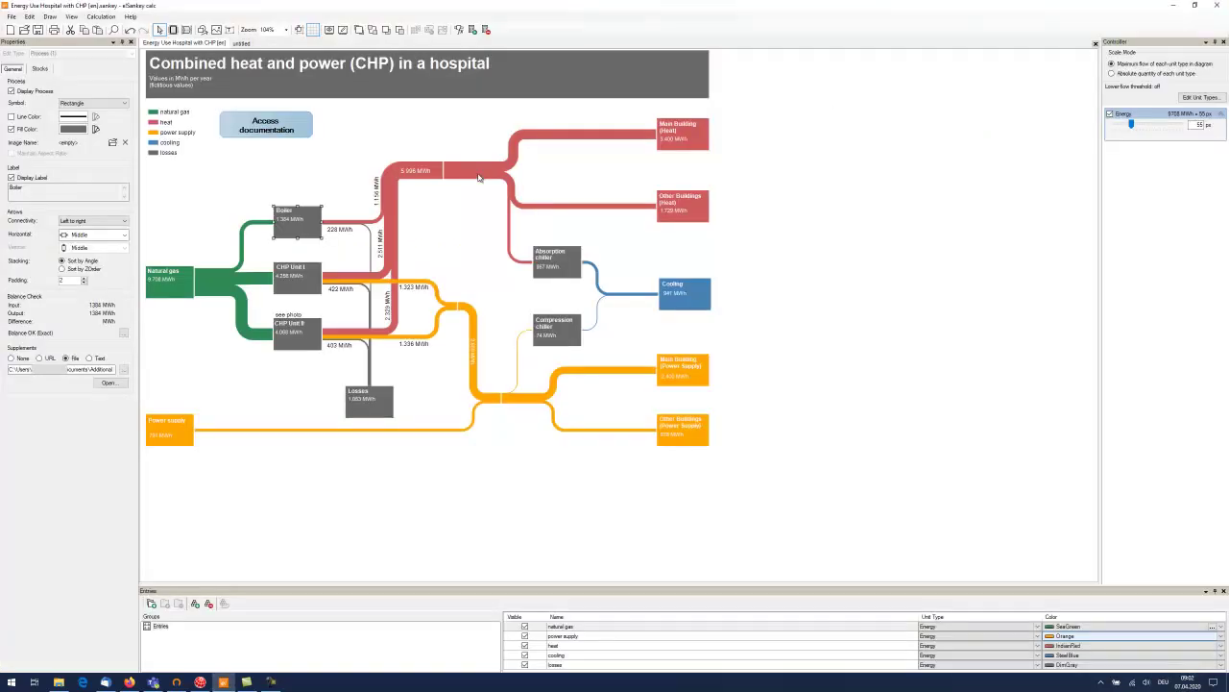
left_click(333, 144)
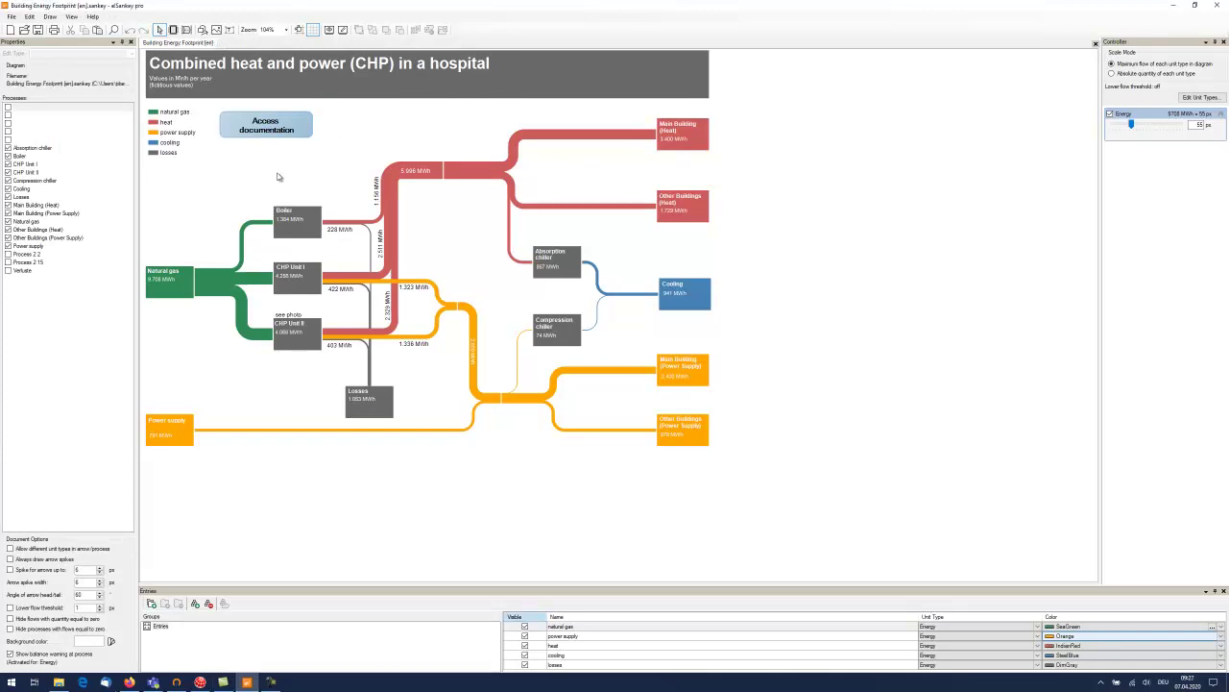
left_click(12, 17)
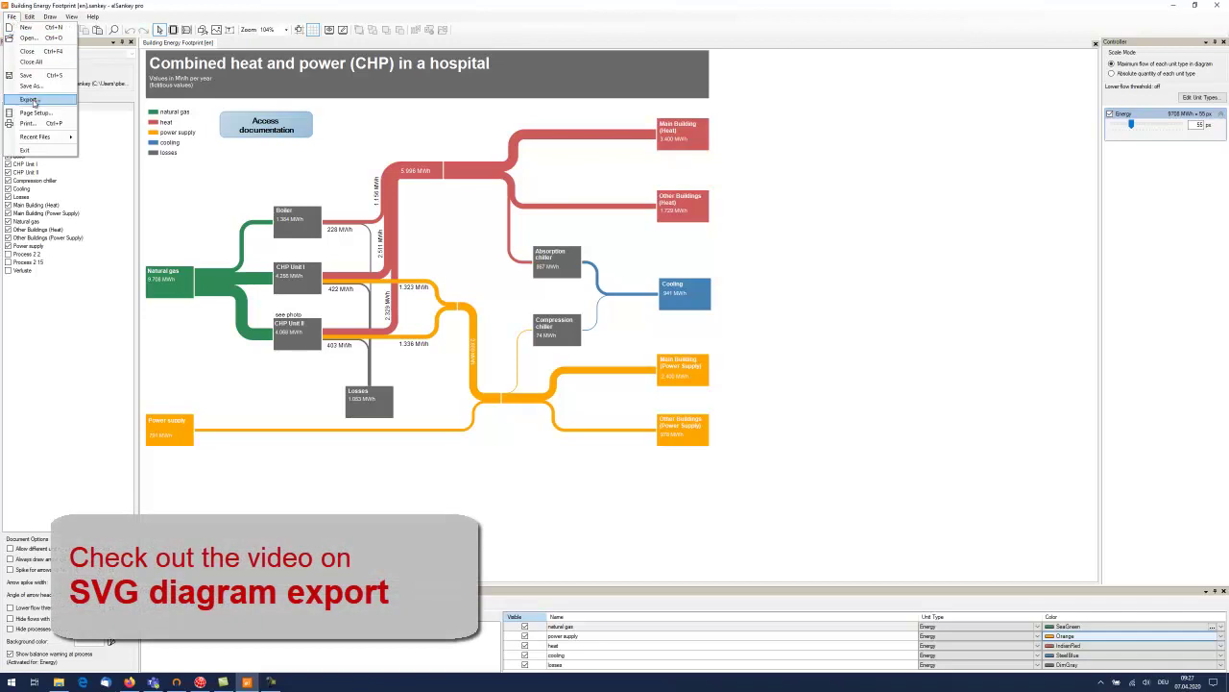
Start the diagram export and set the export image scale.
left_click(31, 99)
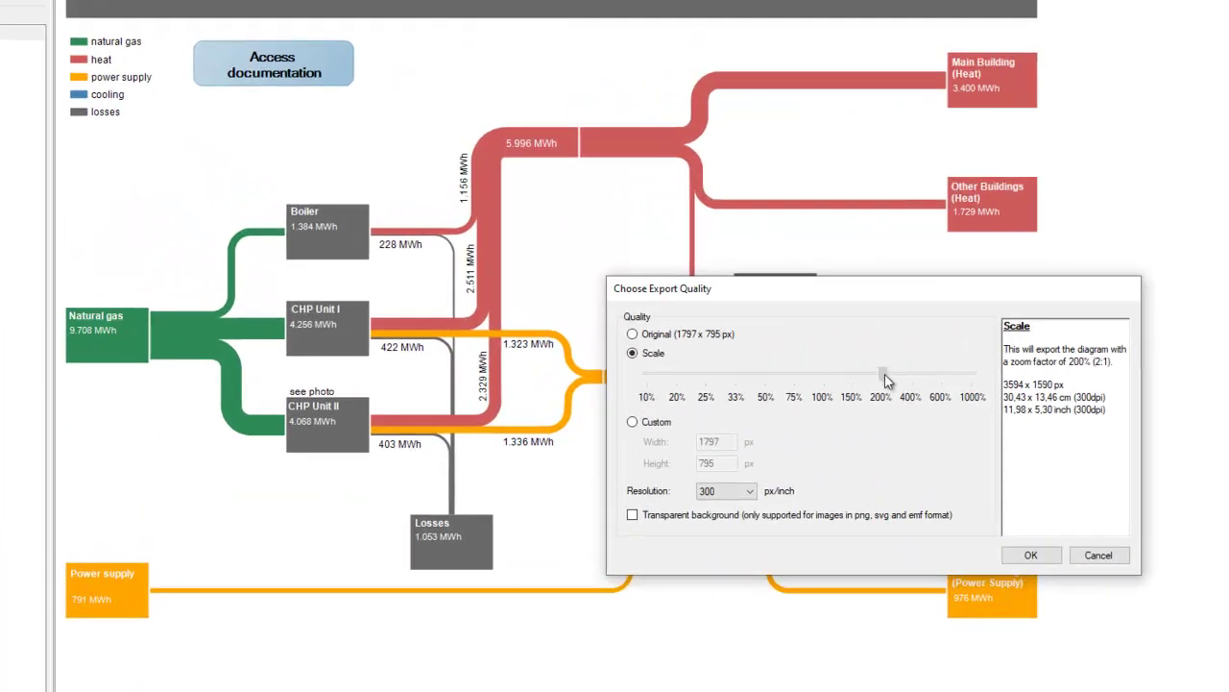
left_click_drag(653, 314, 627, 314)
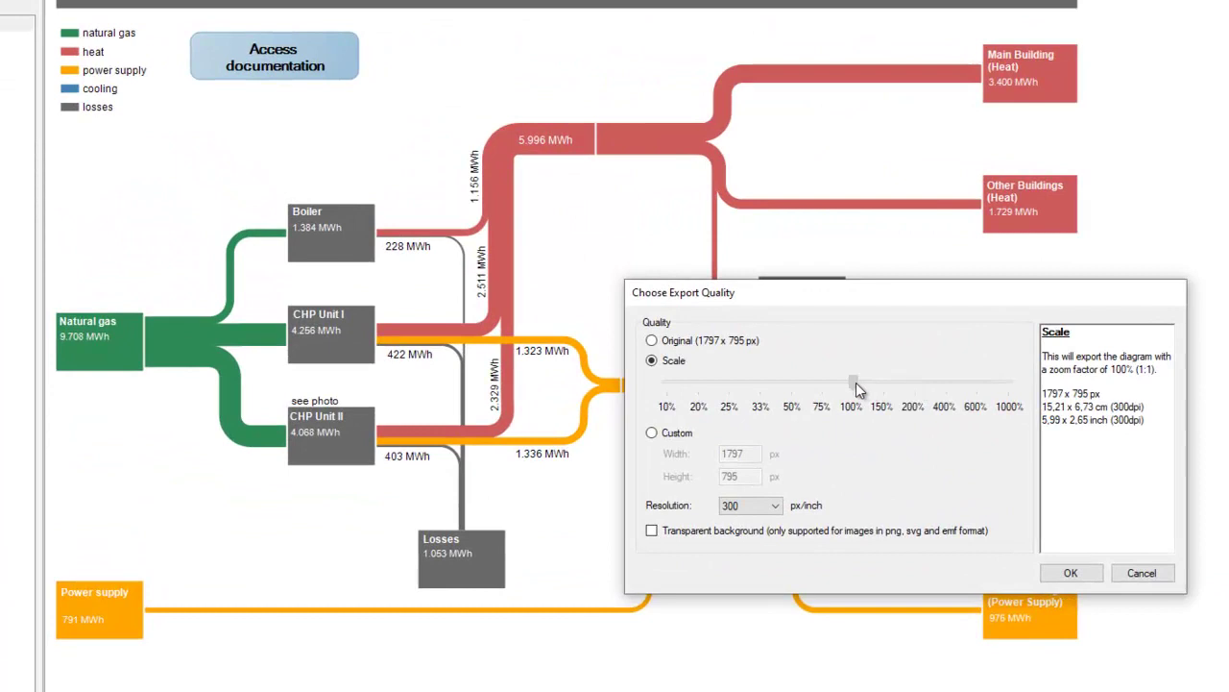
left_click(1069, 573)
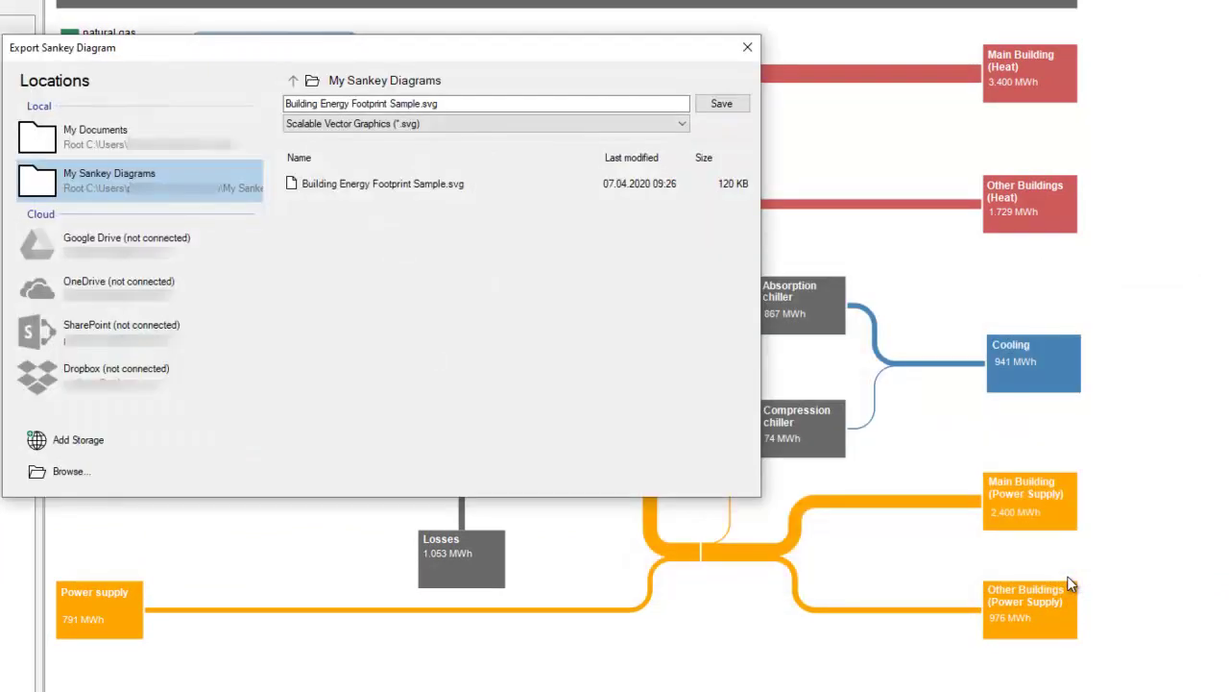
Save the export as SVG named 'Building Energy Footprint Sample 2.svg'.
left_click(419, 104)
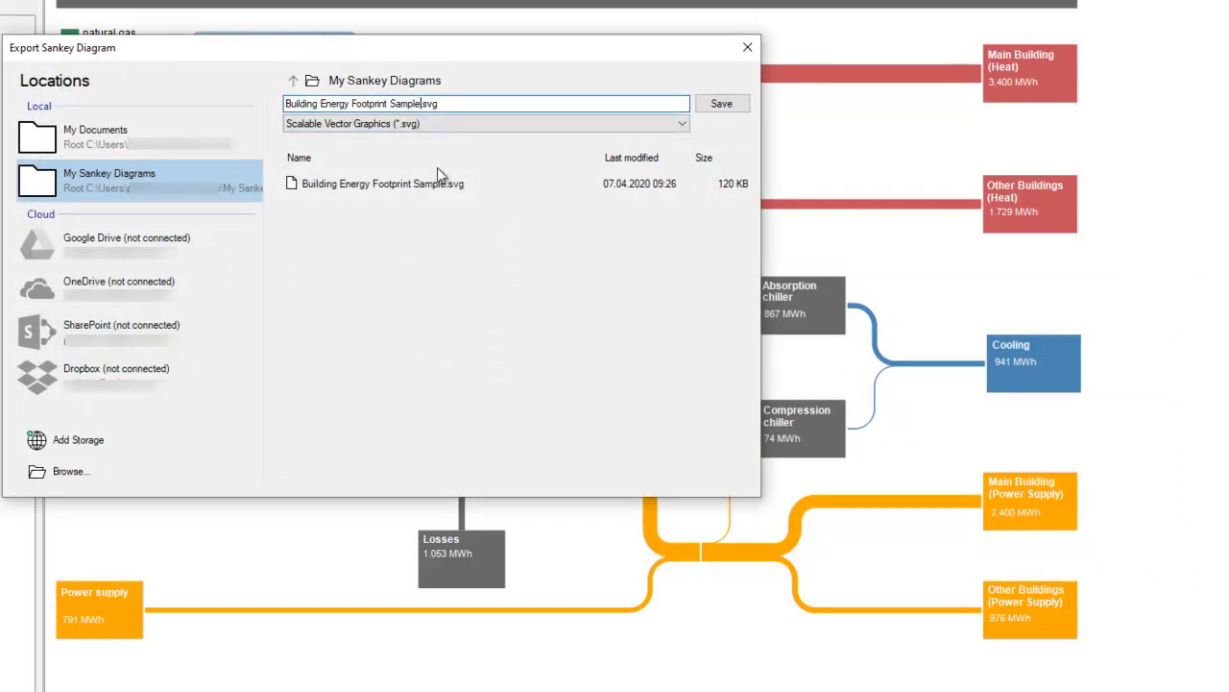
type("2")
left_click(733, 111)
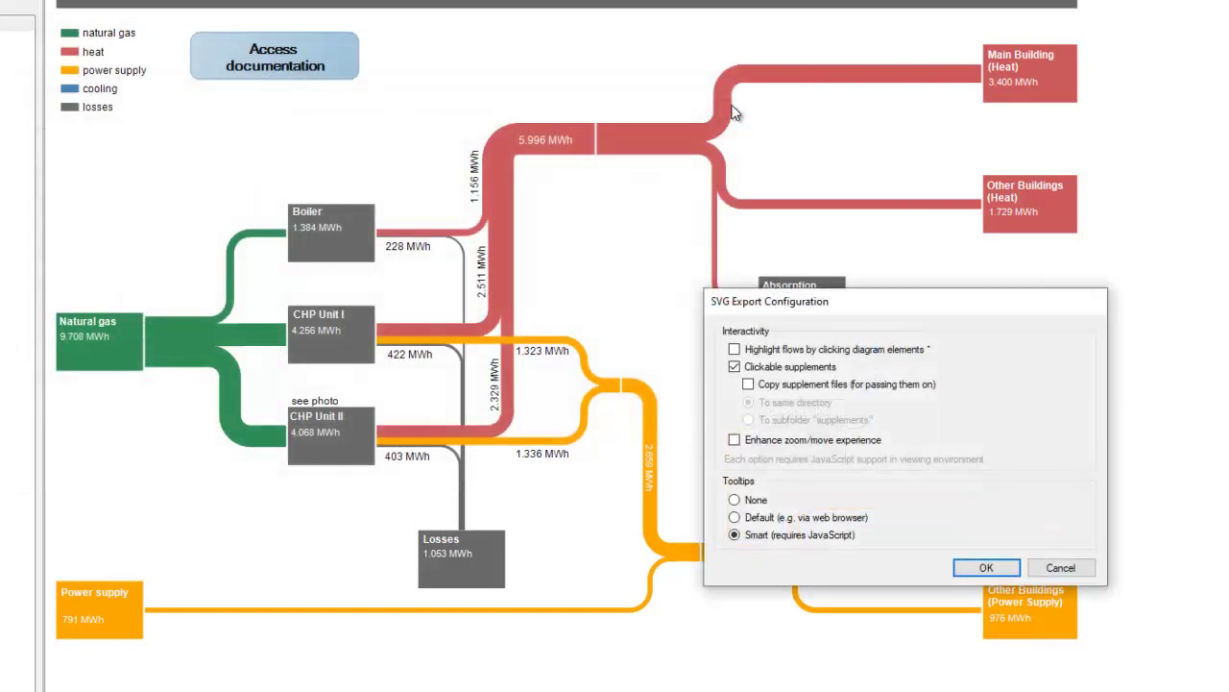
Enable flow highlighting and copy supplement files into the same directory as the SVG.
left_click(733, 348)
left_click(748, 384)
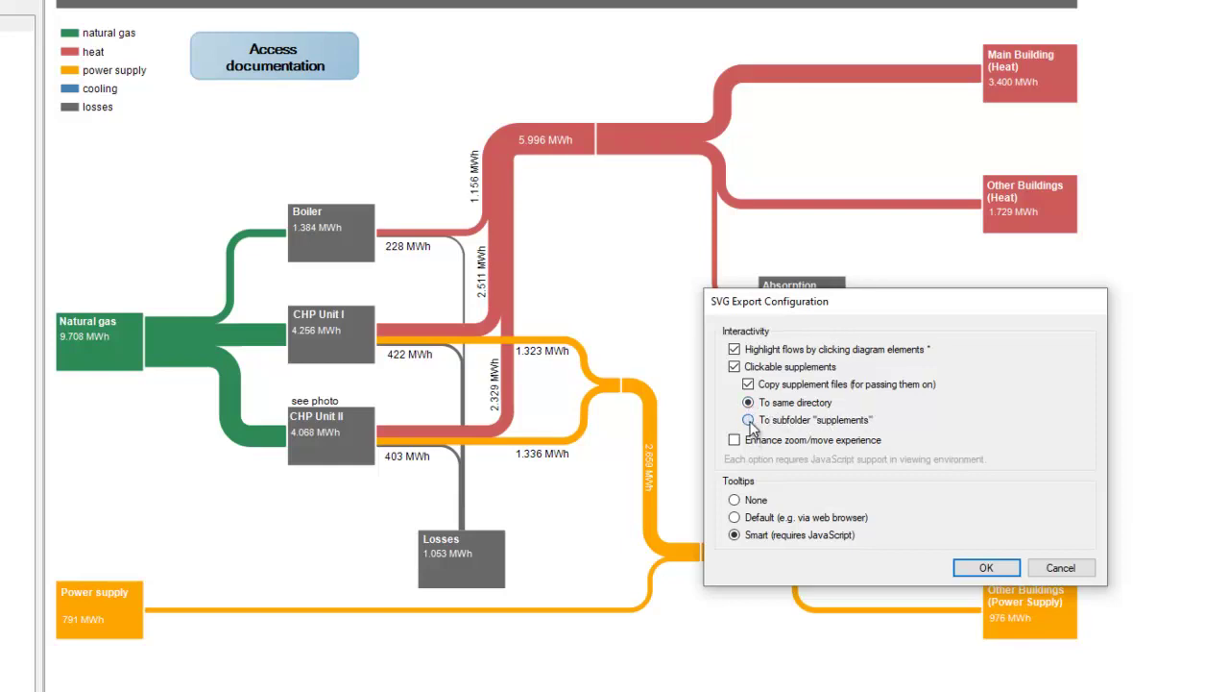
left_click(749, 421)
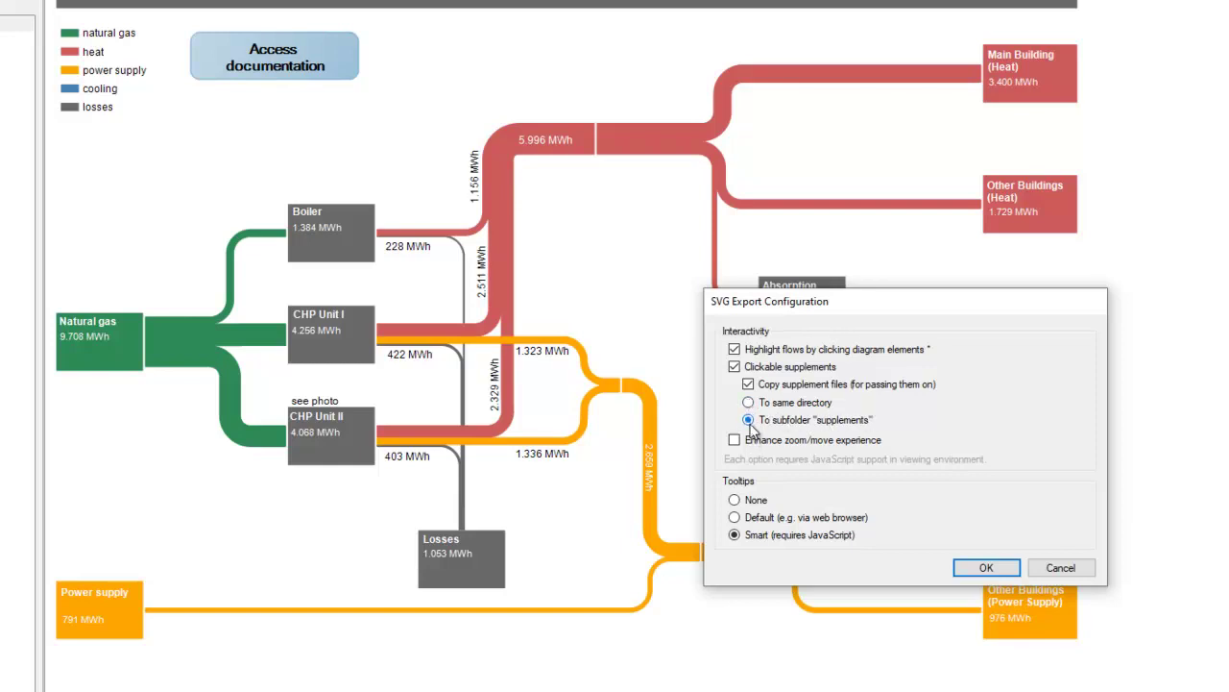
left_click(749, 403)
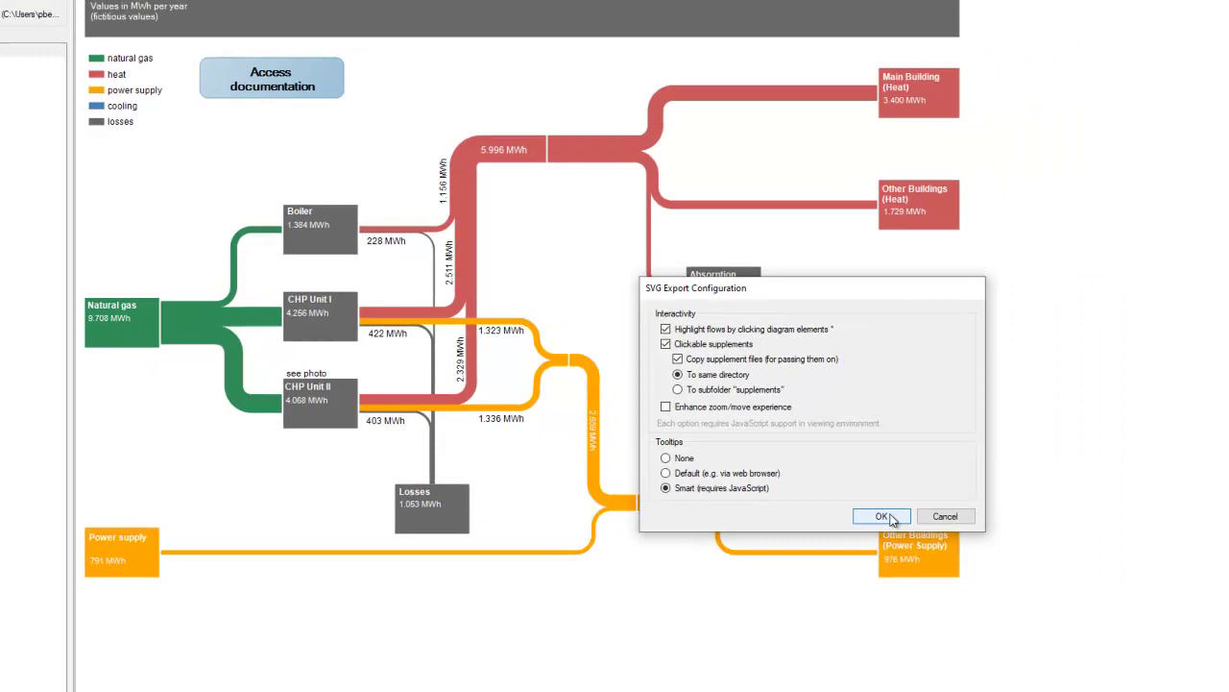
left_click(998, 569)
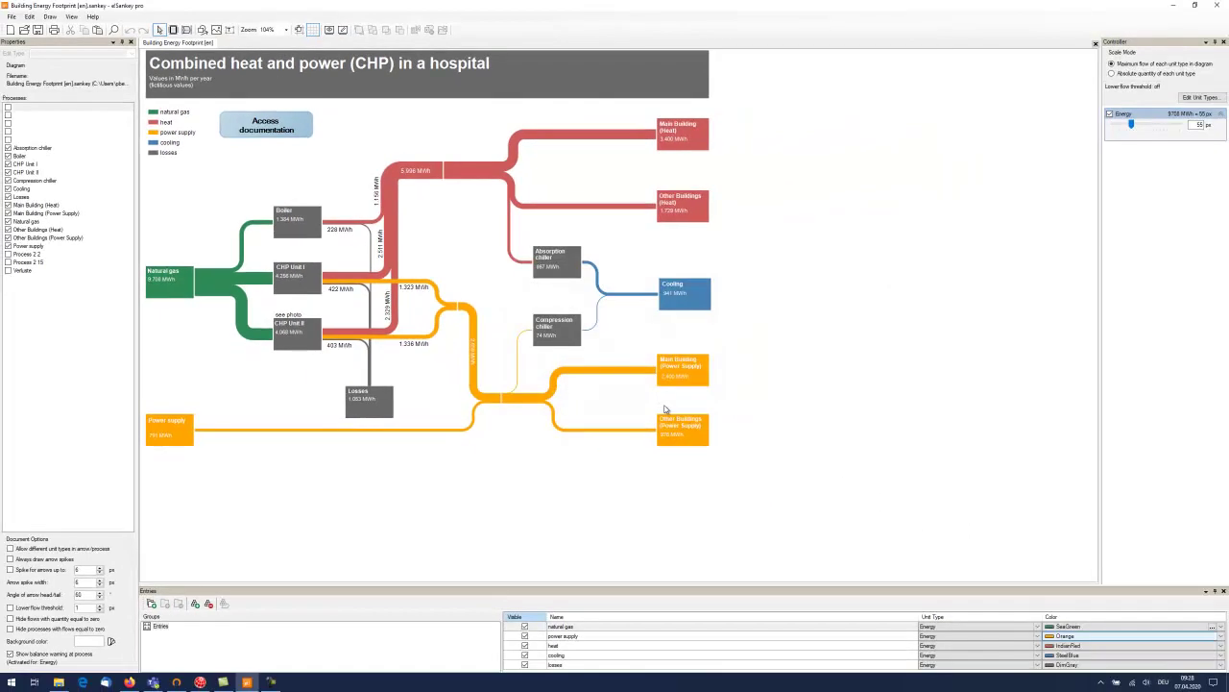